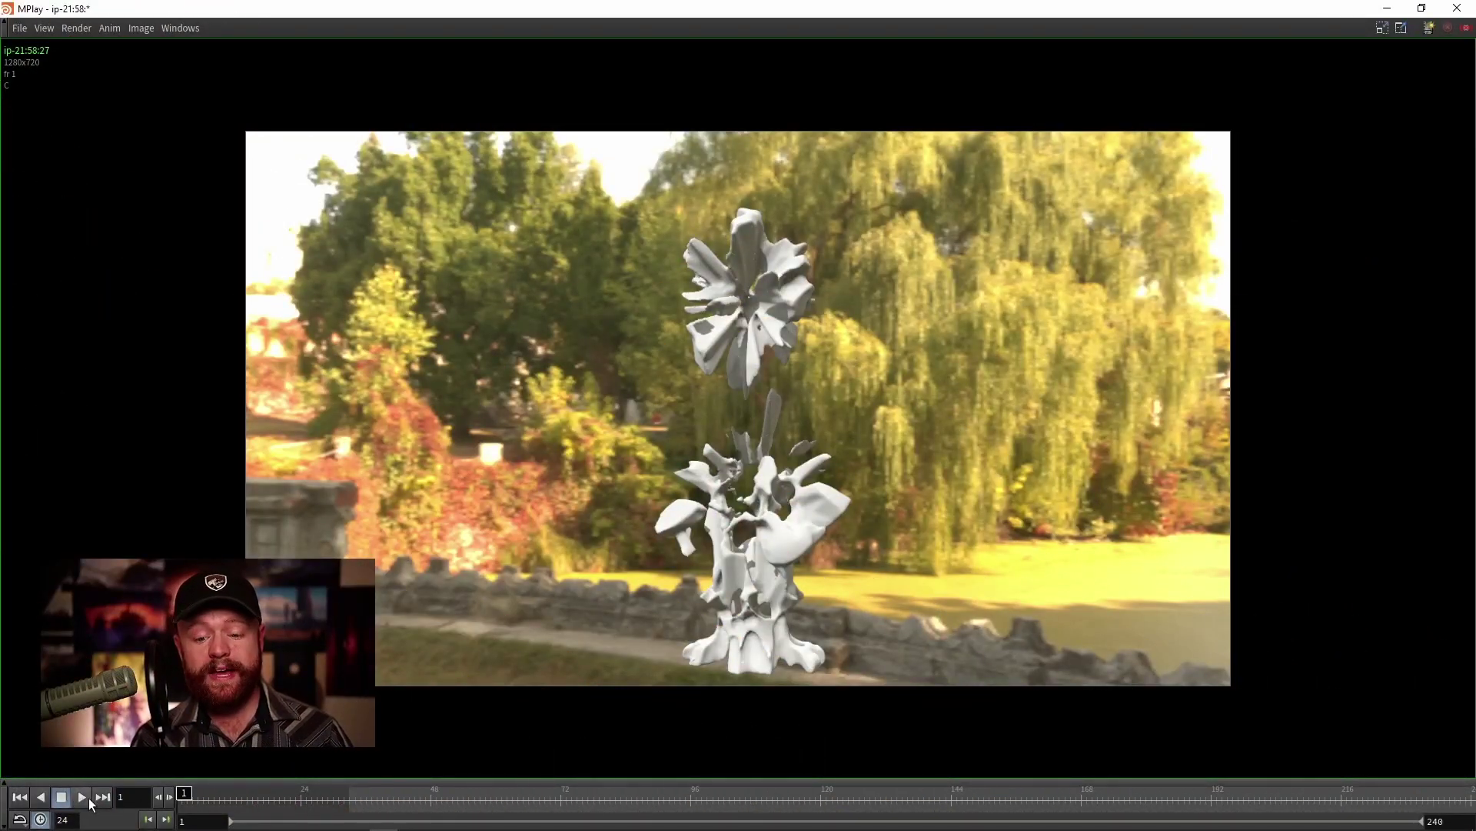
Play back the rendered statue morph flipbook, stop it and close the flipbook window
left_click(86, 798)
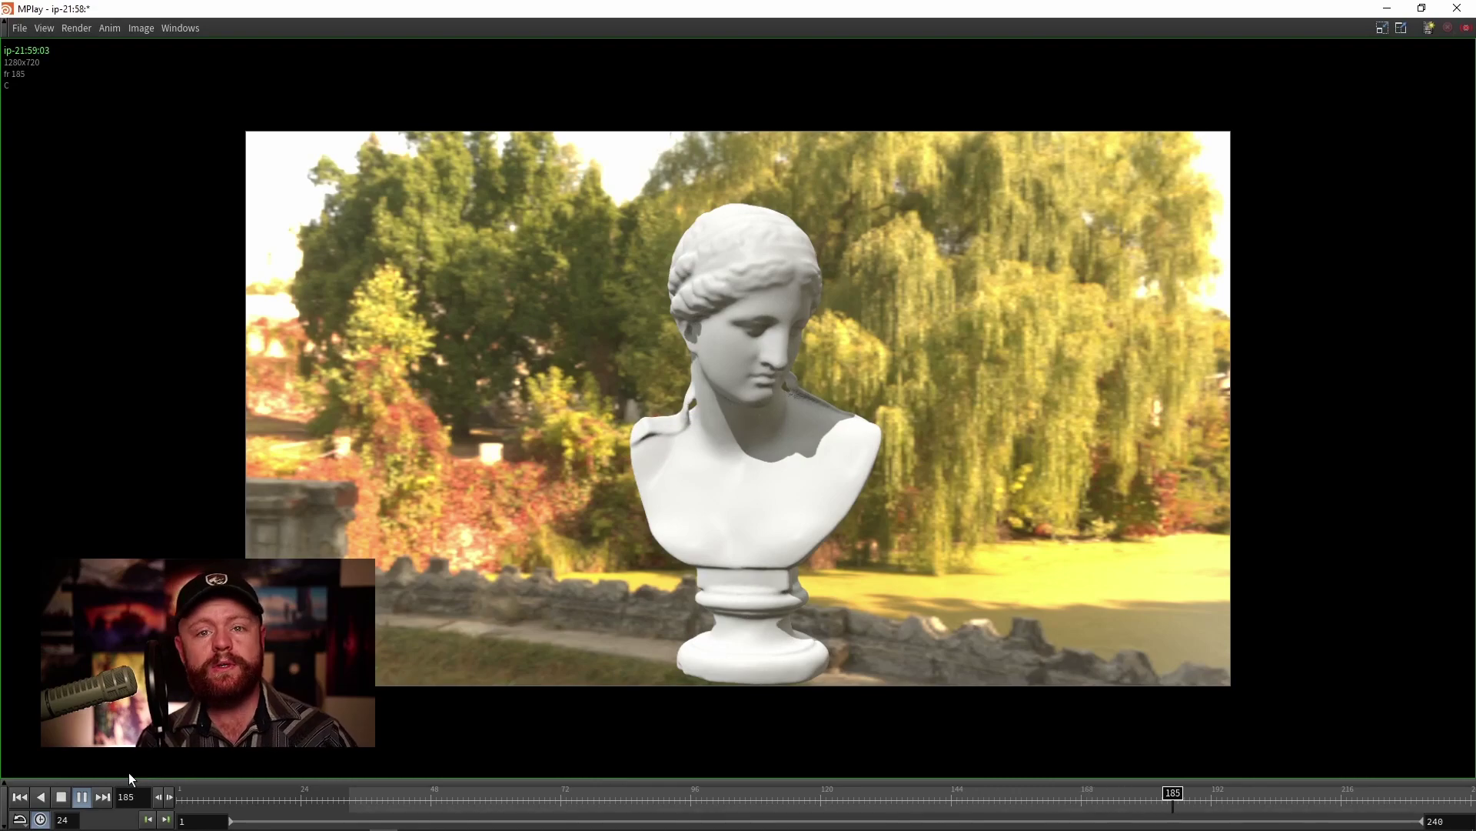
left_click(61, 797)
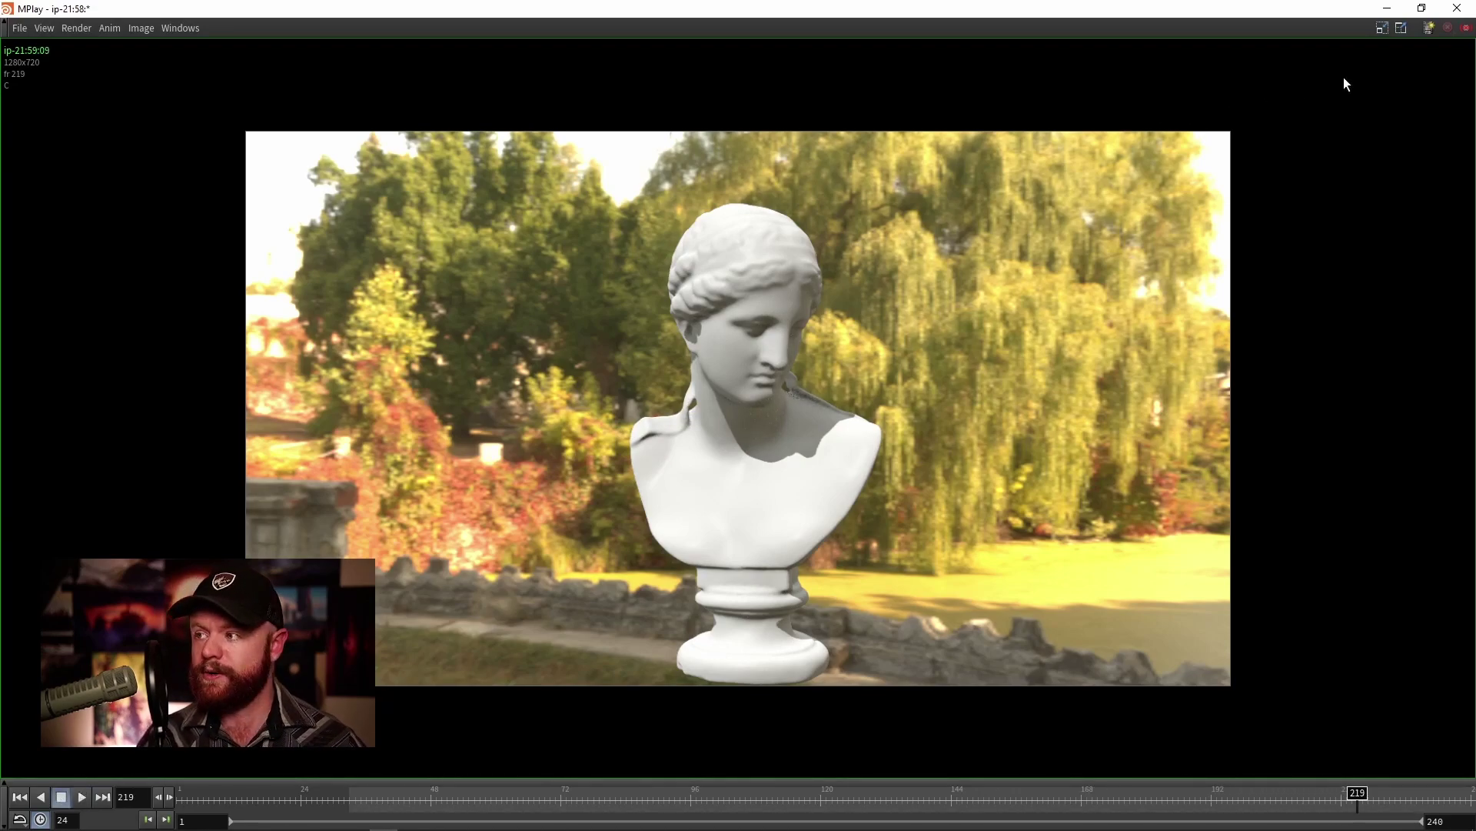
left_click(1457, 8)
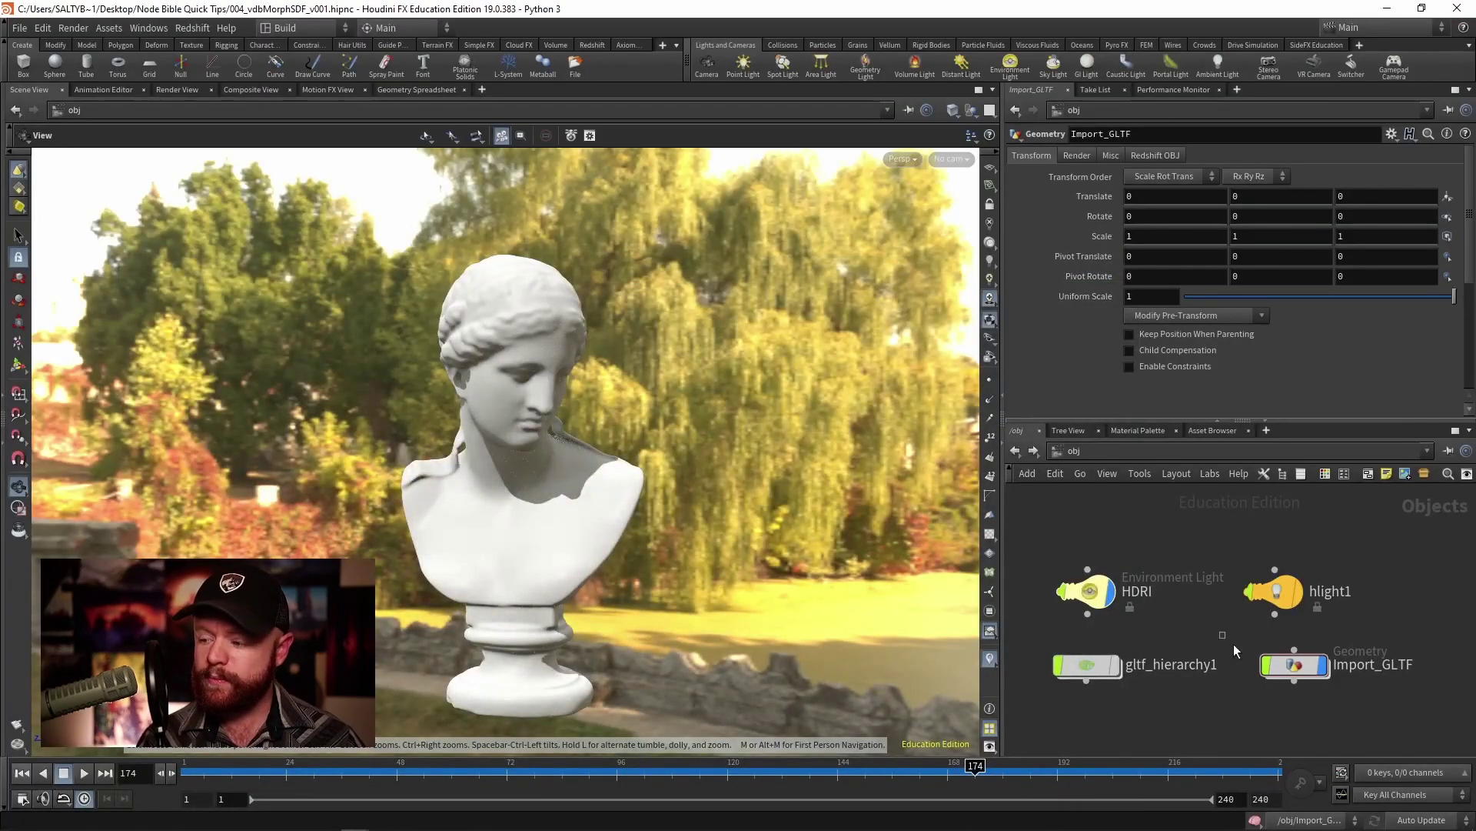
Enter the Import_GLTF geometry network and display the head file cache
key("i")
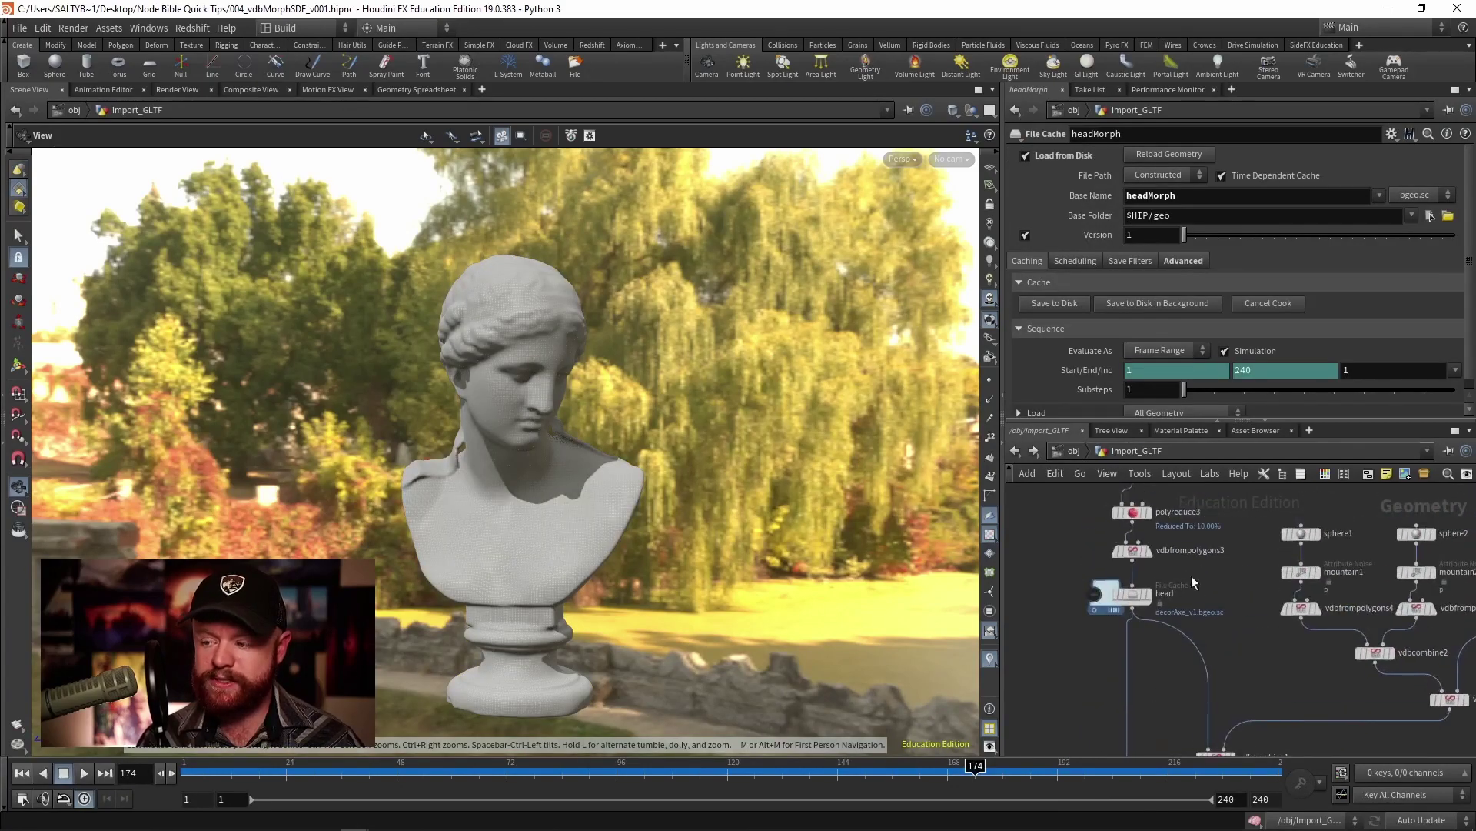
middle_click_drag(1192, 575, 1124, 648)
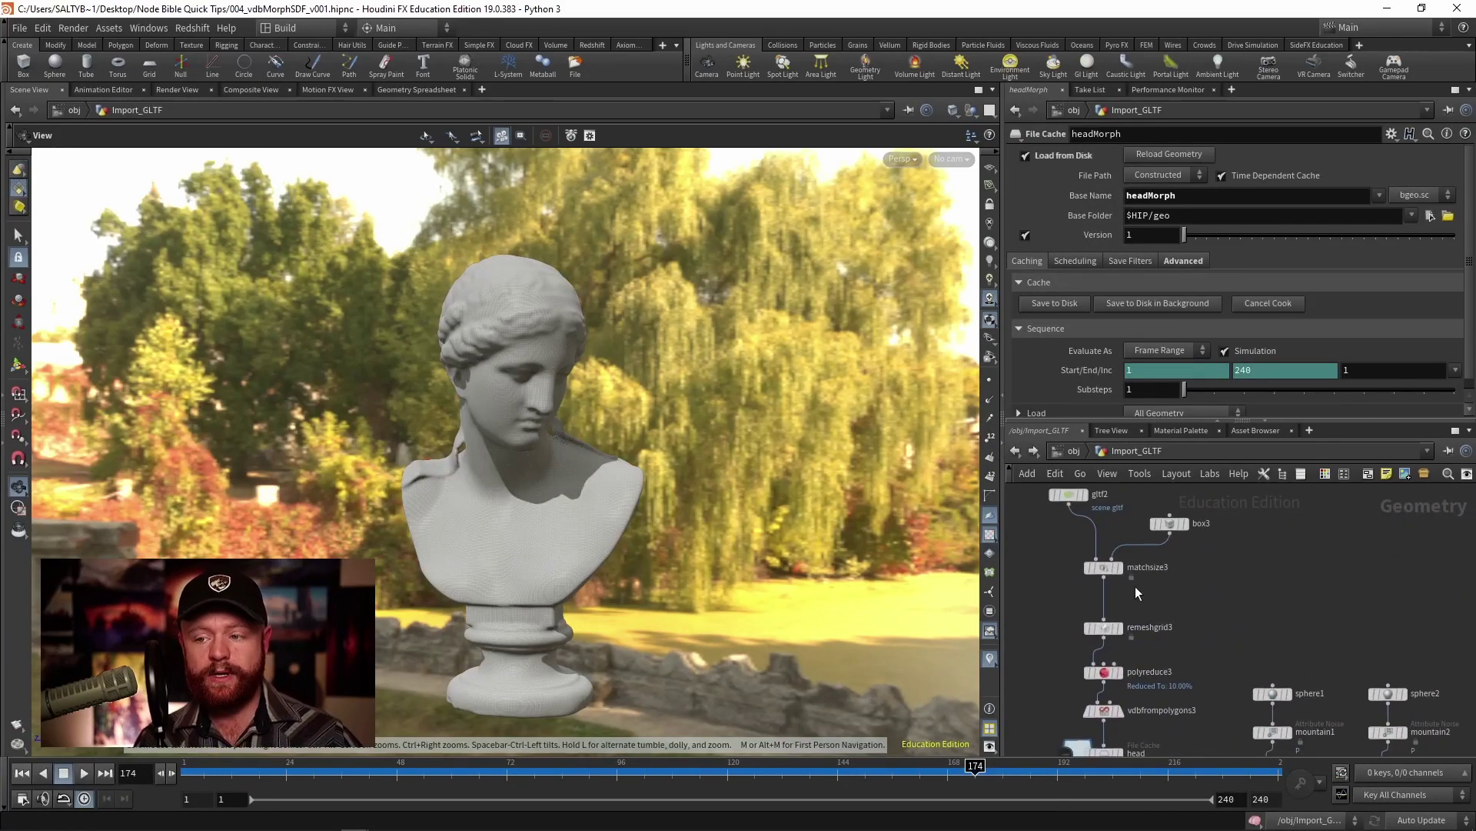
middle_click_drag(1151, 589, 1207, 558)
scroll(1151, 578, "up", 2)
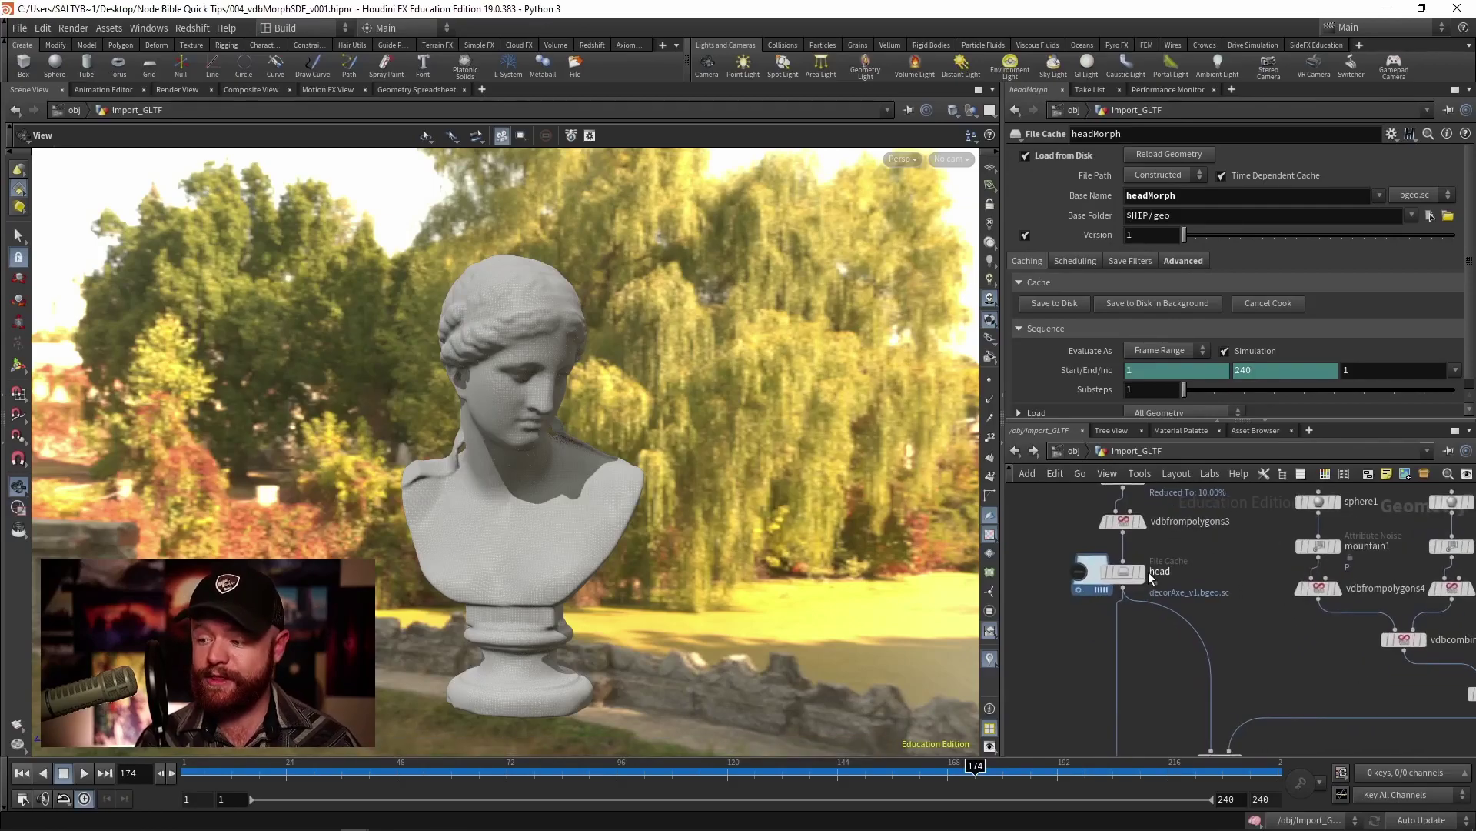
left_click(1131, 573)
middle_click_drag(1158, 537, 1168, 579)
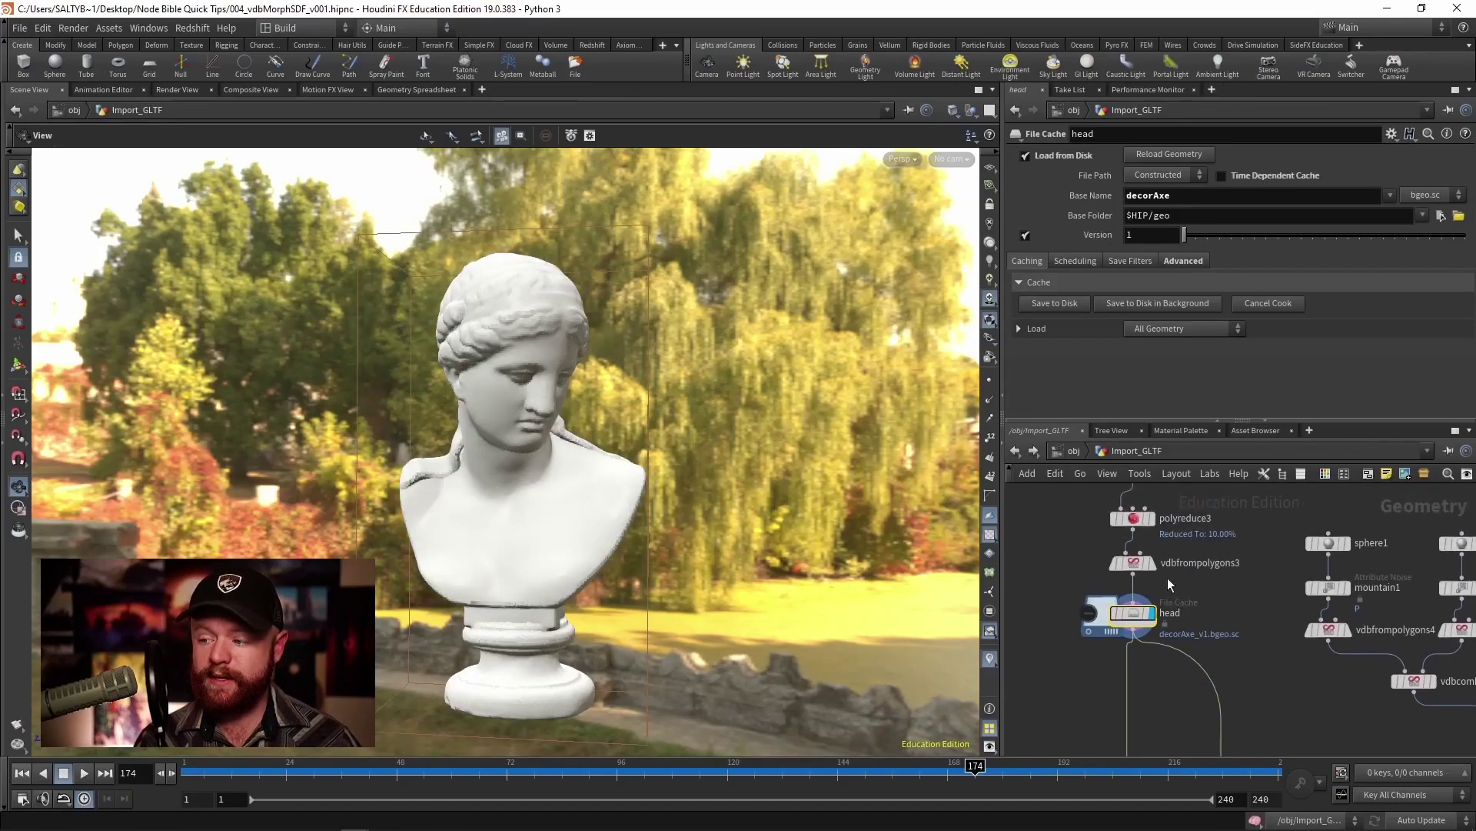
Review the vdbfrompolygons3 node's settings and display the headInside file cache
left_click(1136, 565)
middle_click(1138, 569)
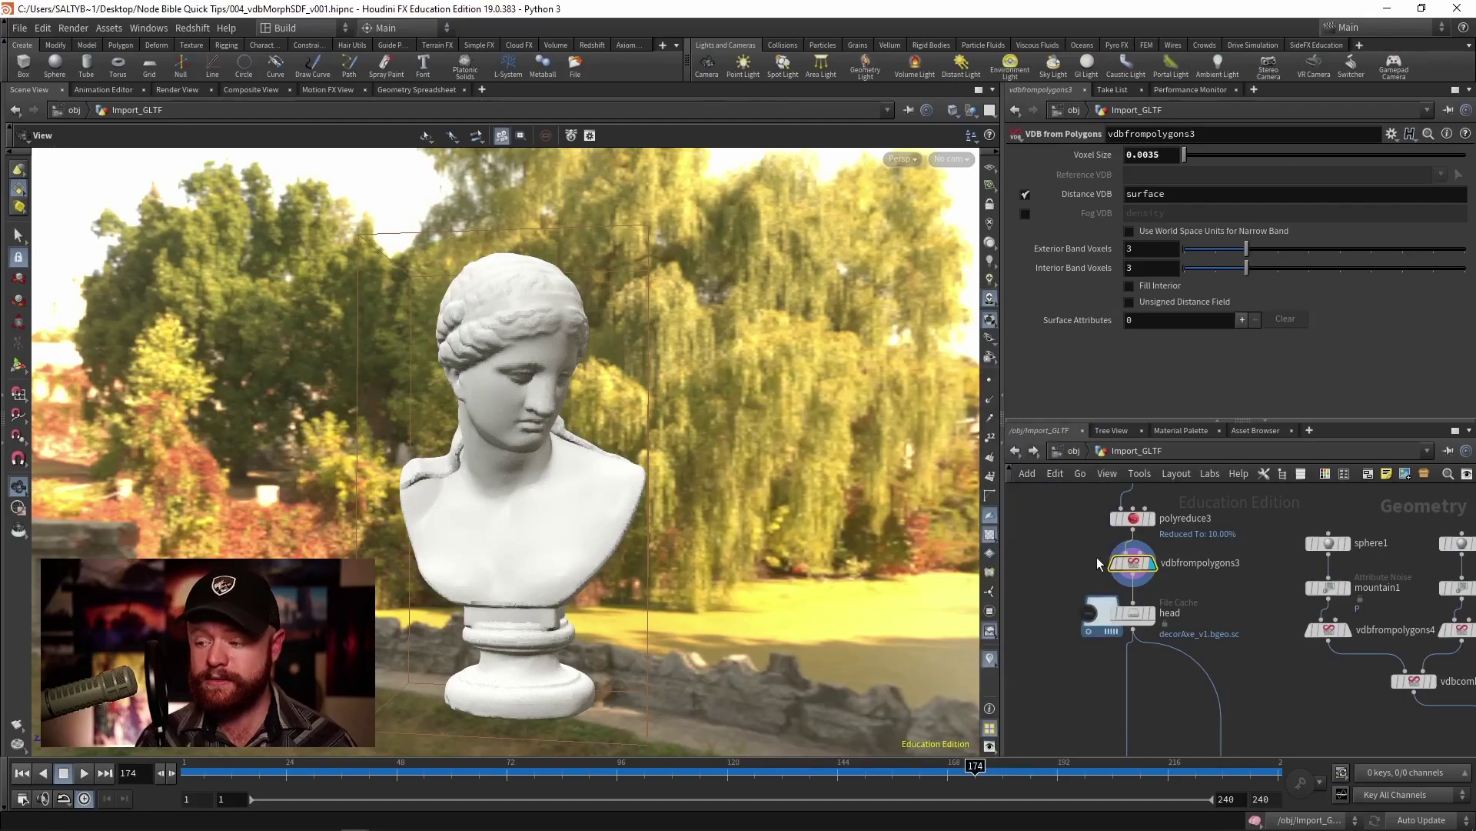
middle_click_drag(1097, 557, 1225, 603)
left_click(1230, 663)
left_click(1207, 672)
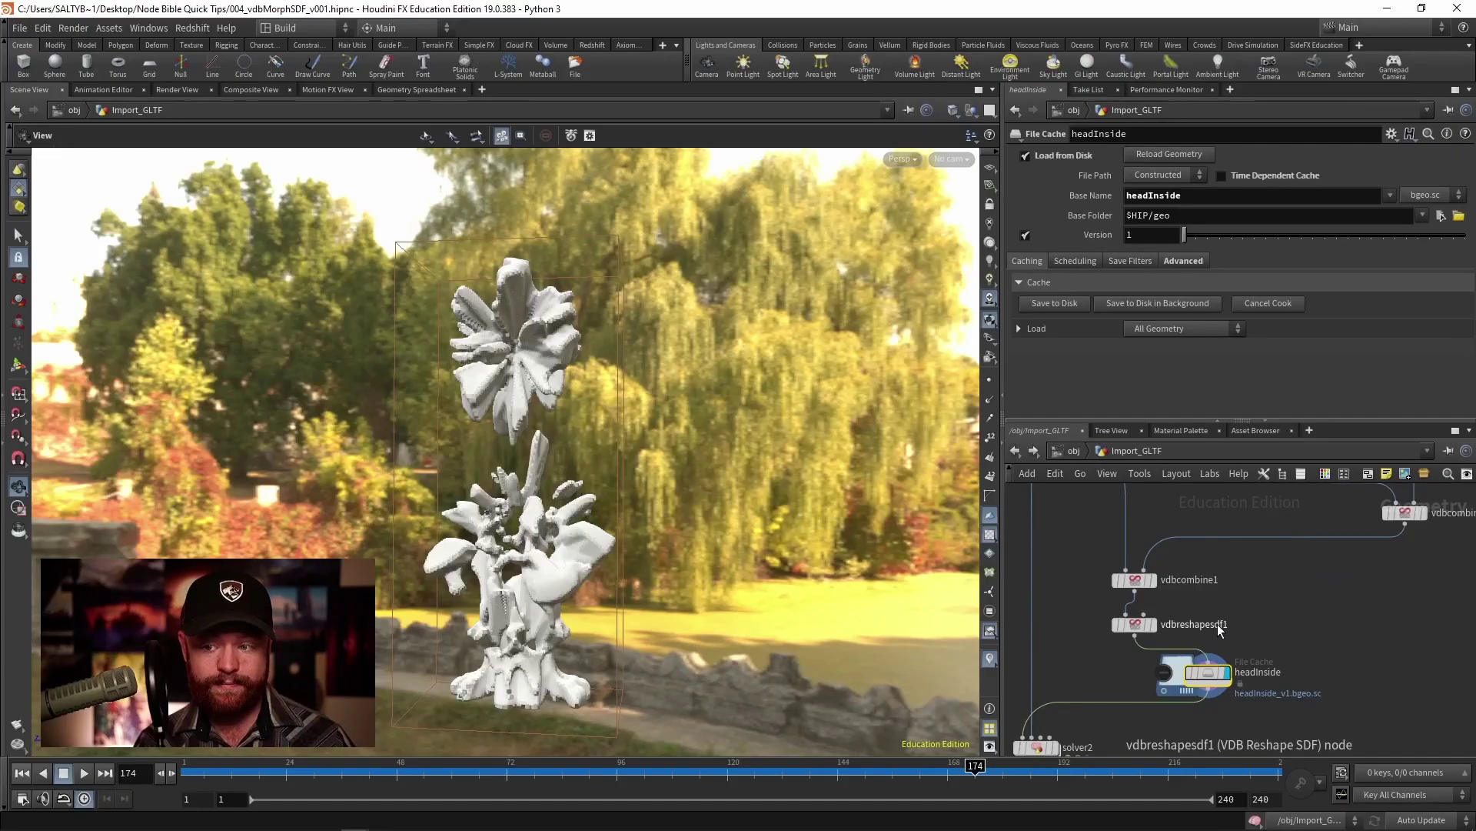
middle_click_drag(1210, 622, 1233, 614)
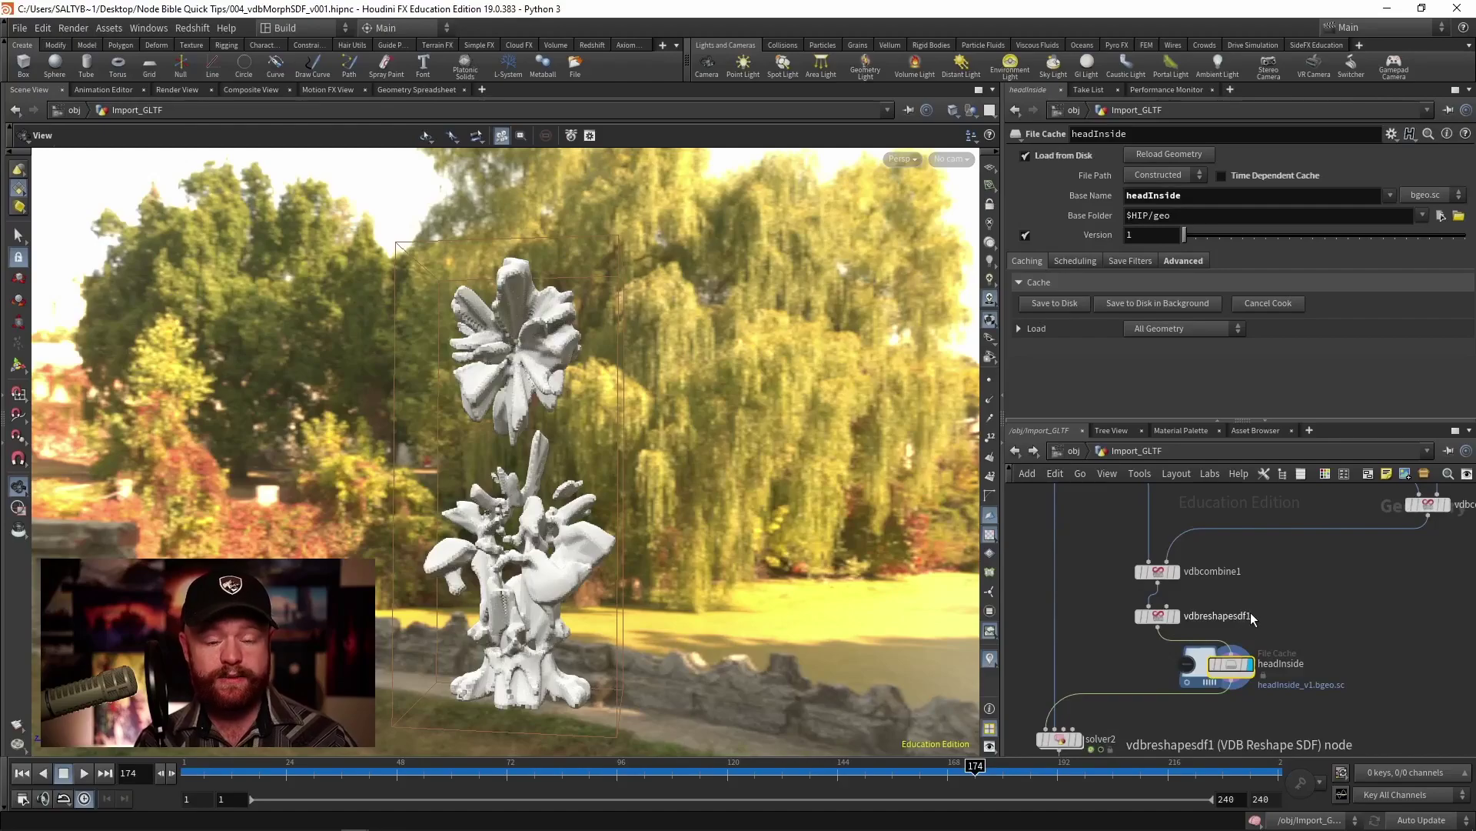
middle_click_drag(1252, 615, 1335, 567)
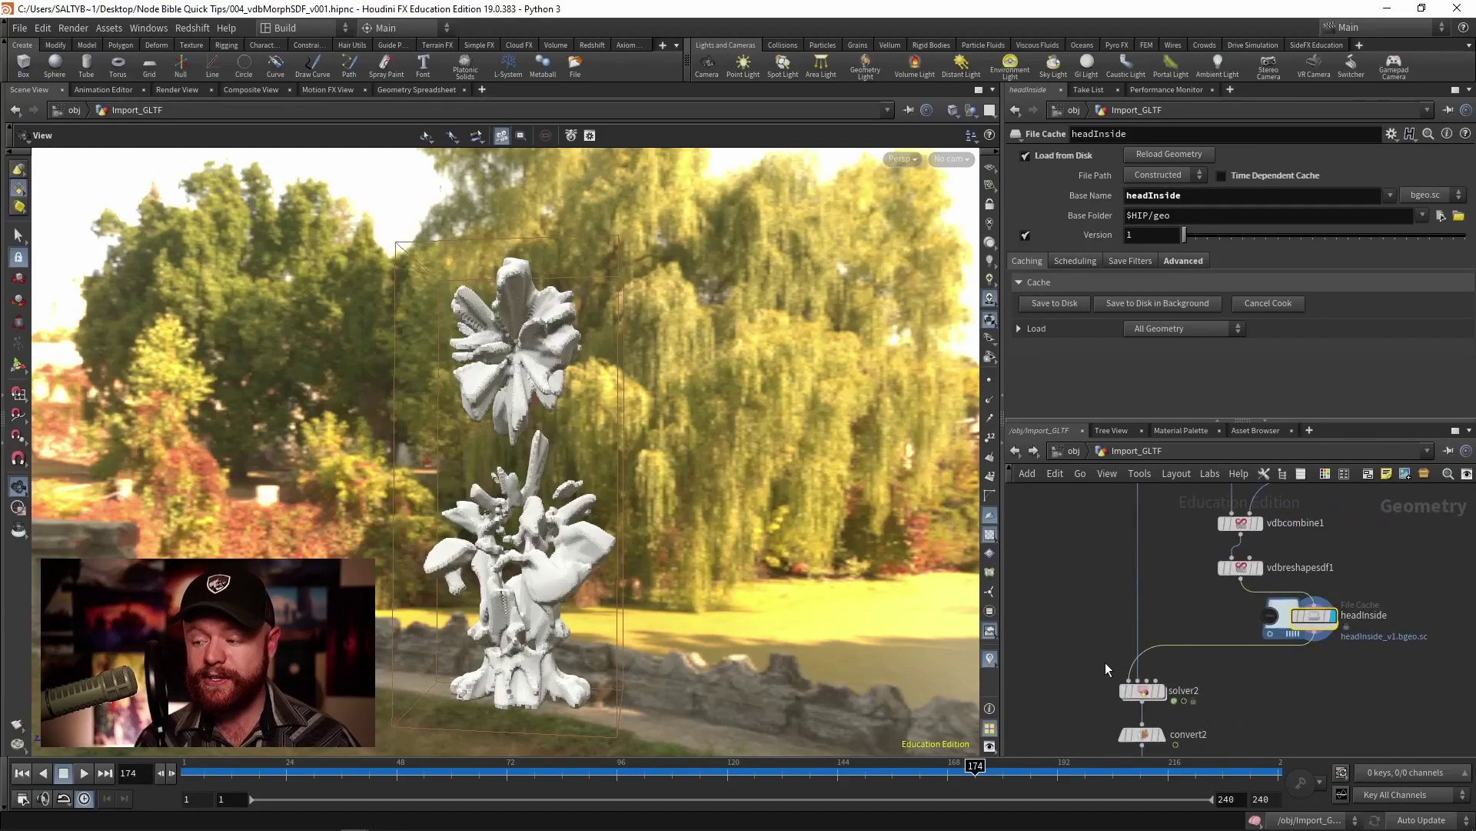
Add a VDB Morph SDF node beside solver2, below the headInside file cache
left_click(1272, 692)
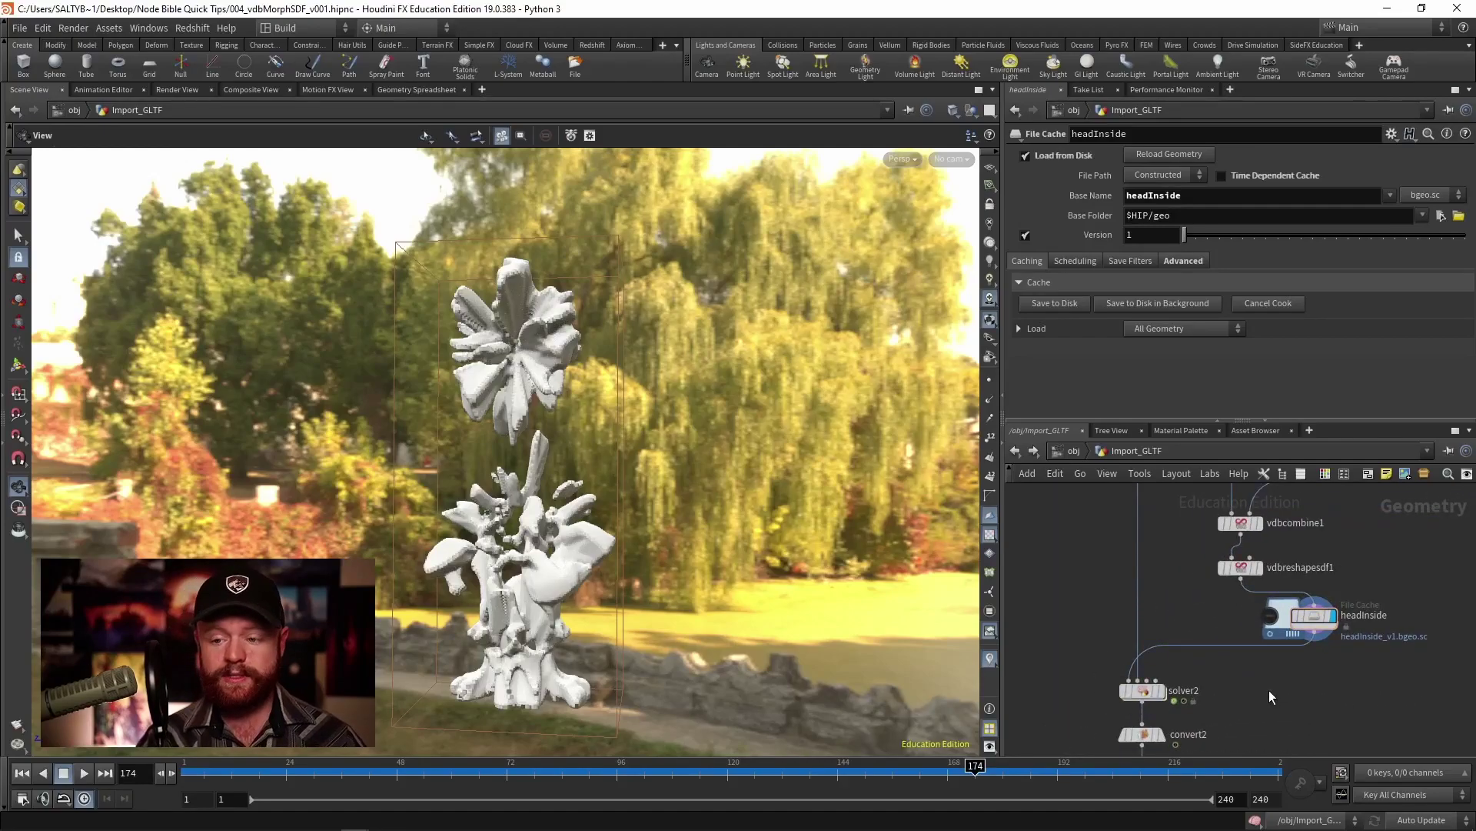
key("Tab")
type("vdb mor")
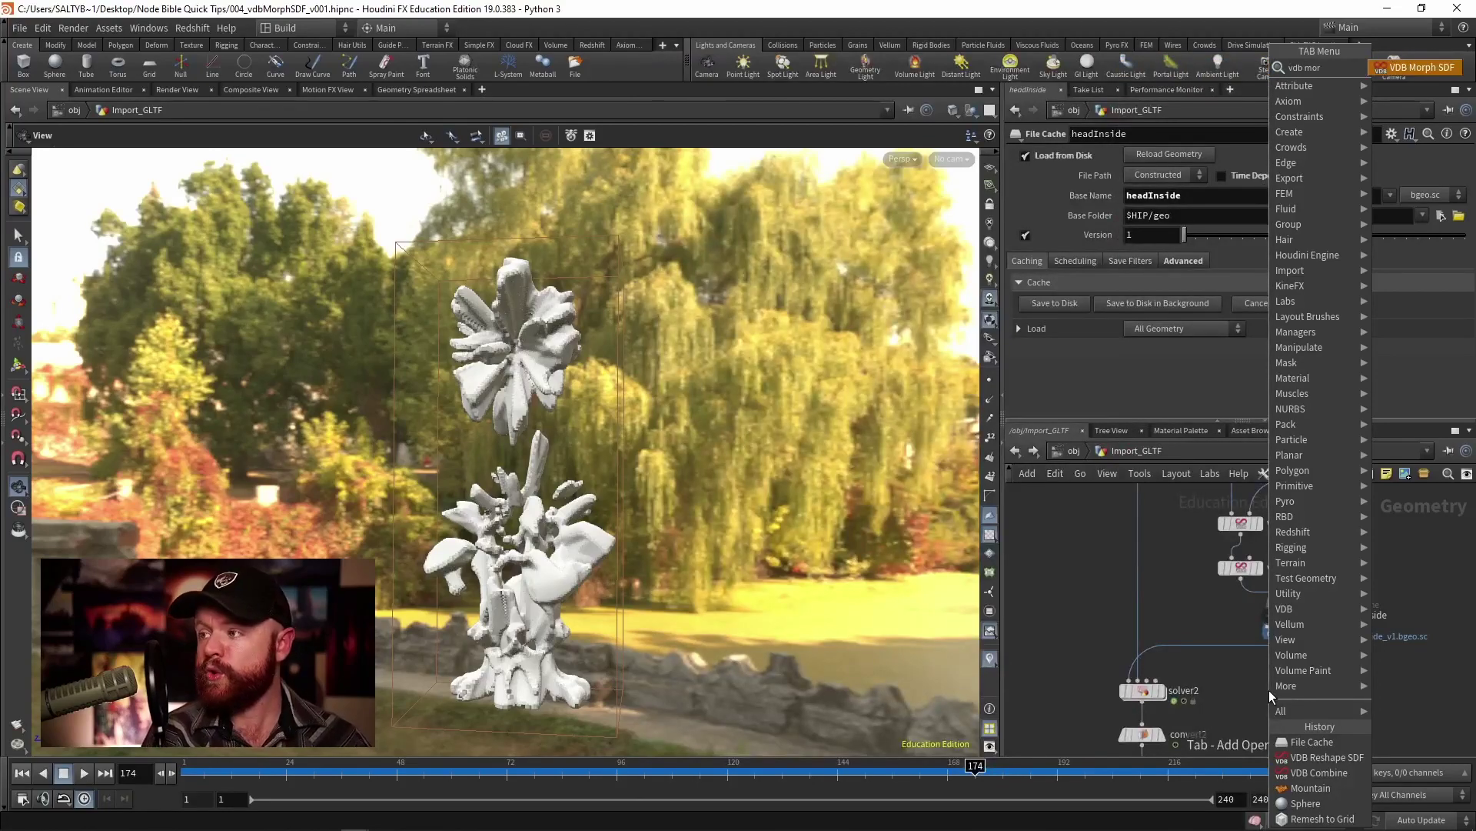
key("Return")
left_click(1269, 690)
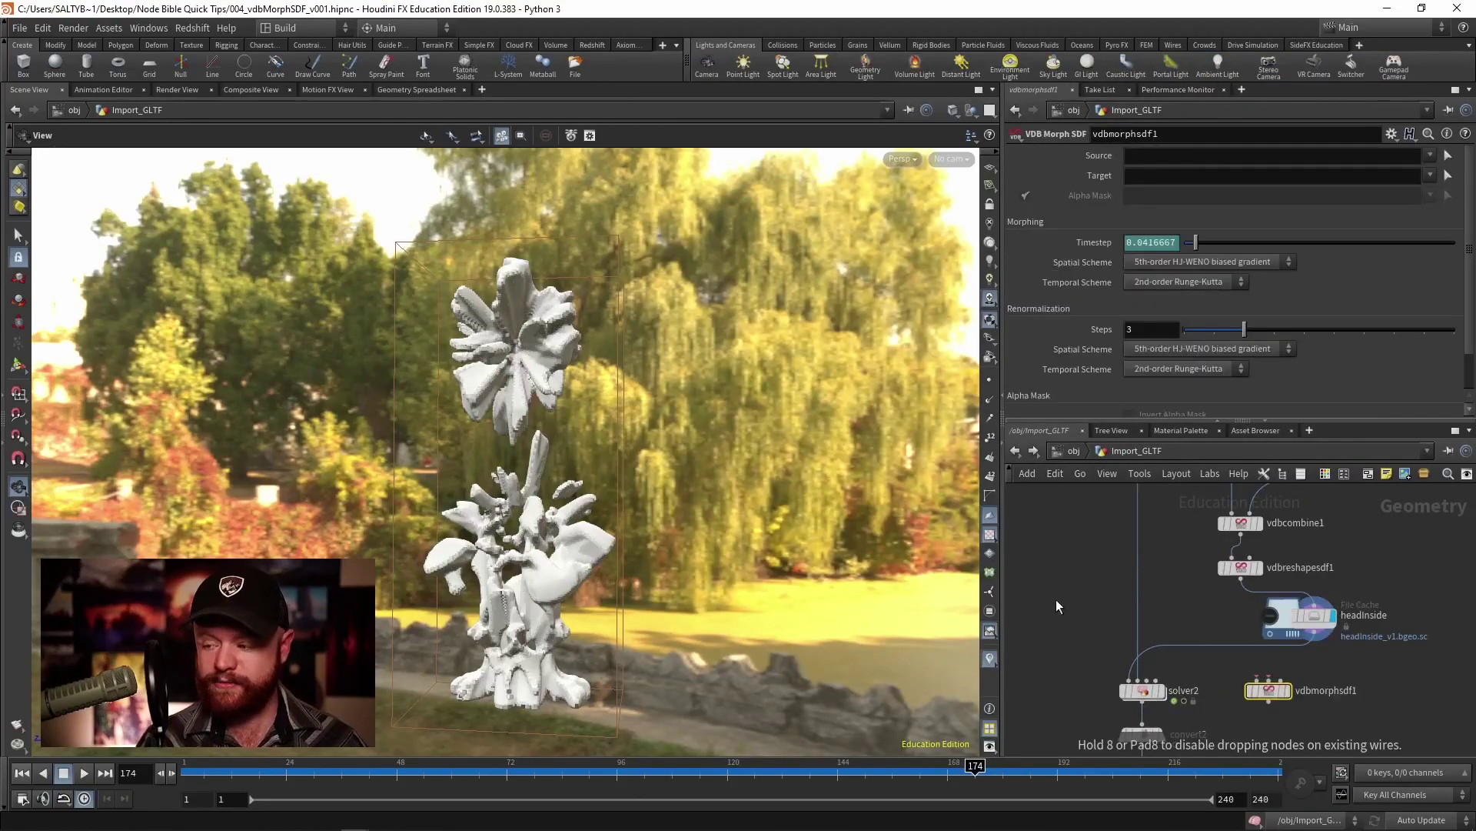
Wire the head and headInside caches into the VDB Morph SDF node and display its result
left_click(1267, 682)
middle_click_drag(1267, 682, 1147, 612)
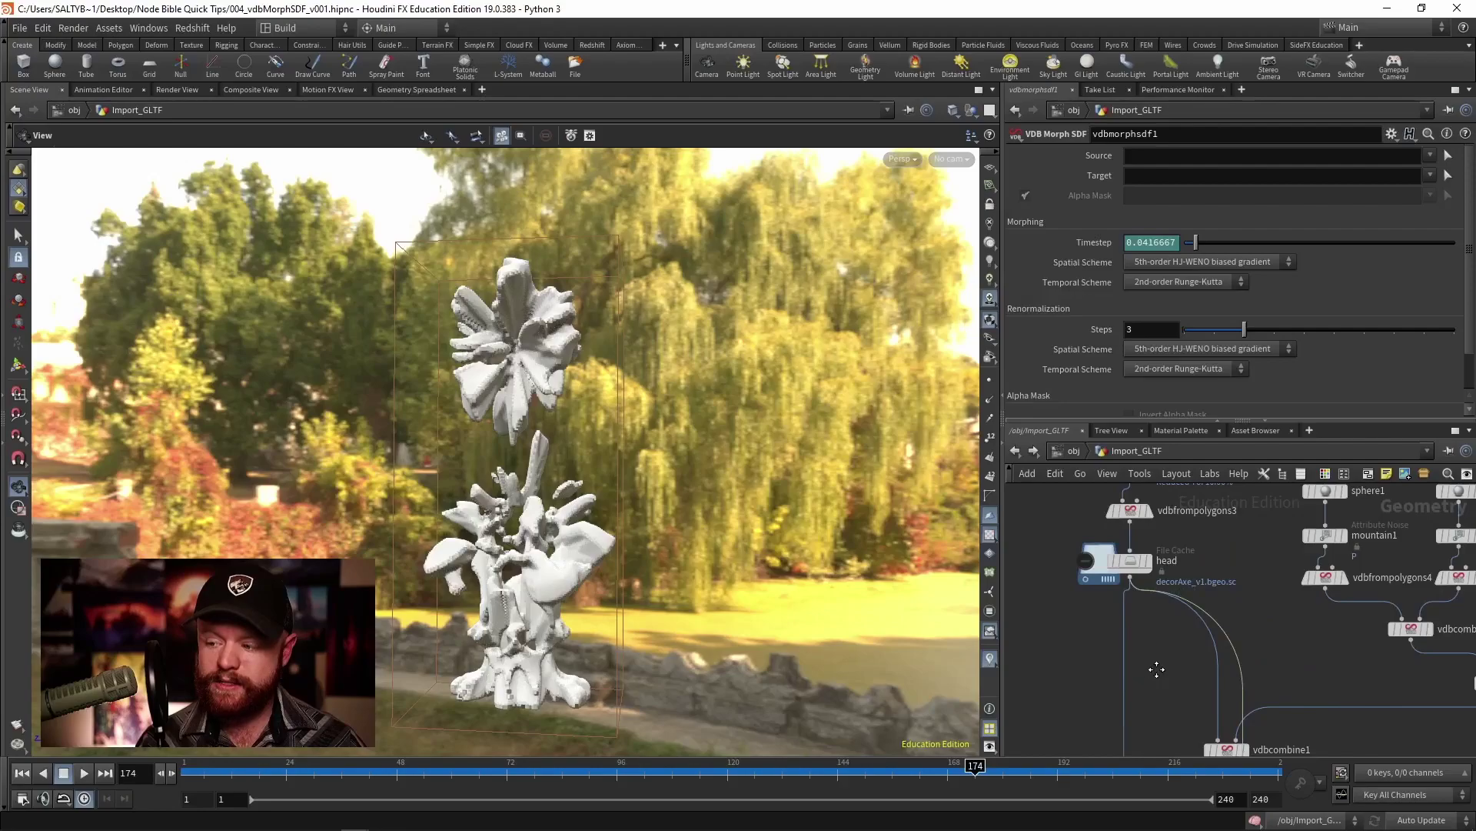
middle_click_drag(1156, 669, 1184, 616)
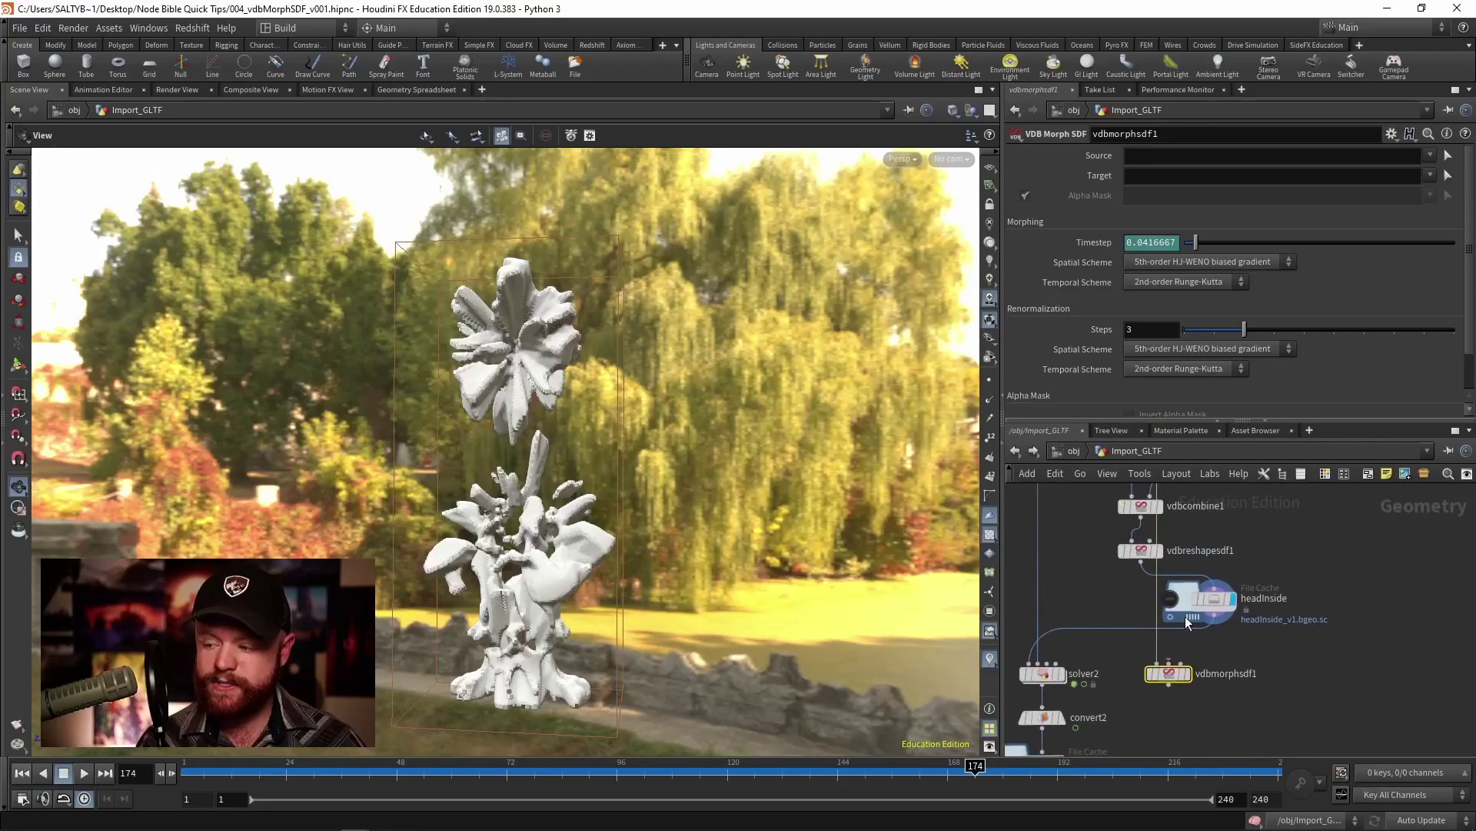
left_click(1188, 676)
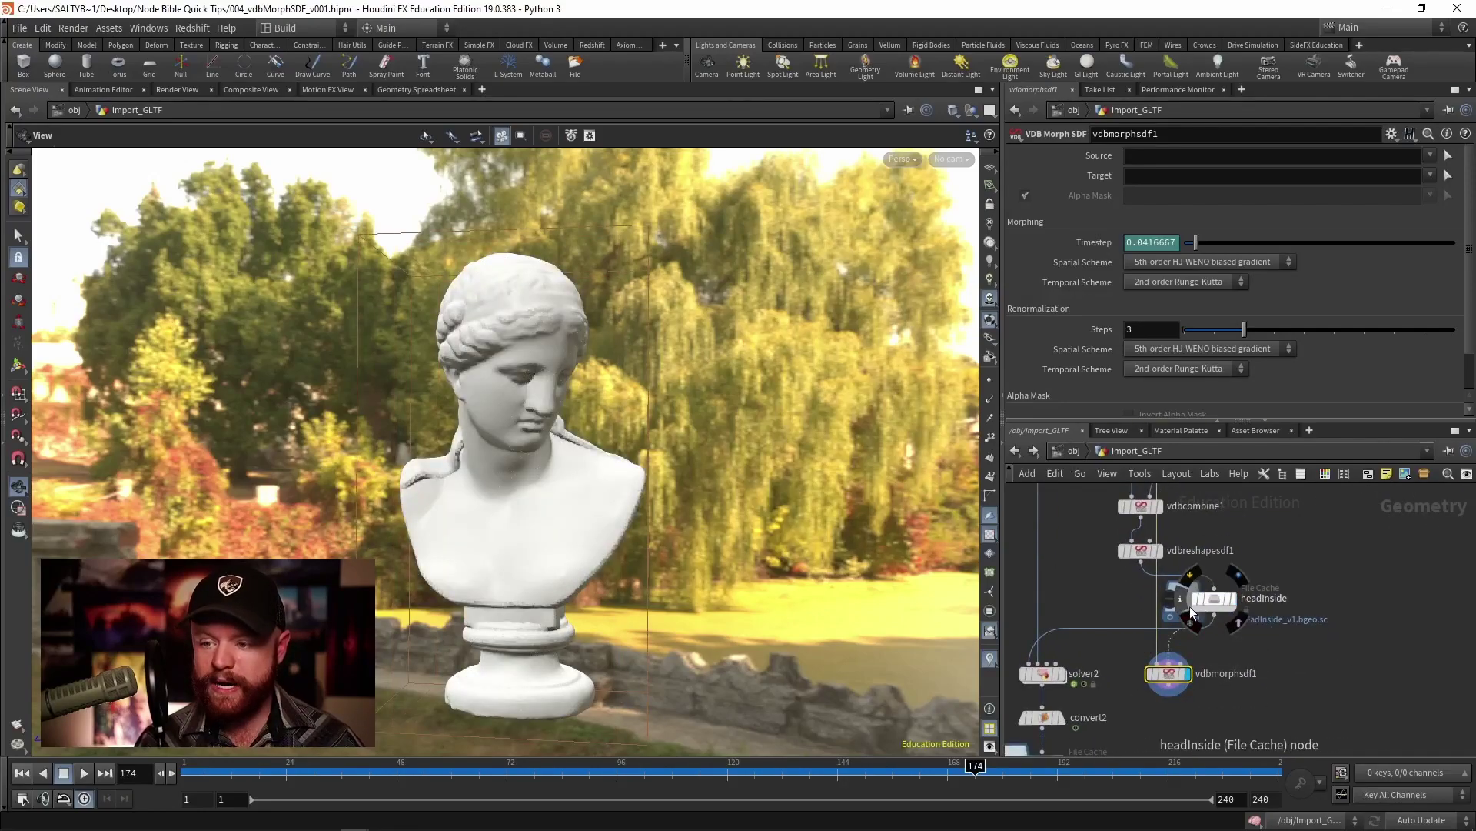
scroll(1250, 649, "up", 2)
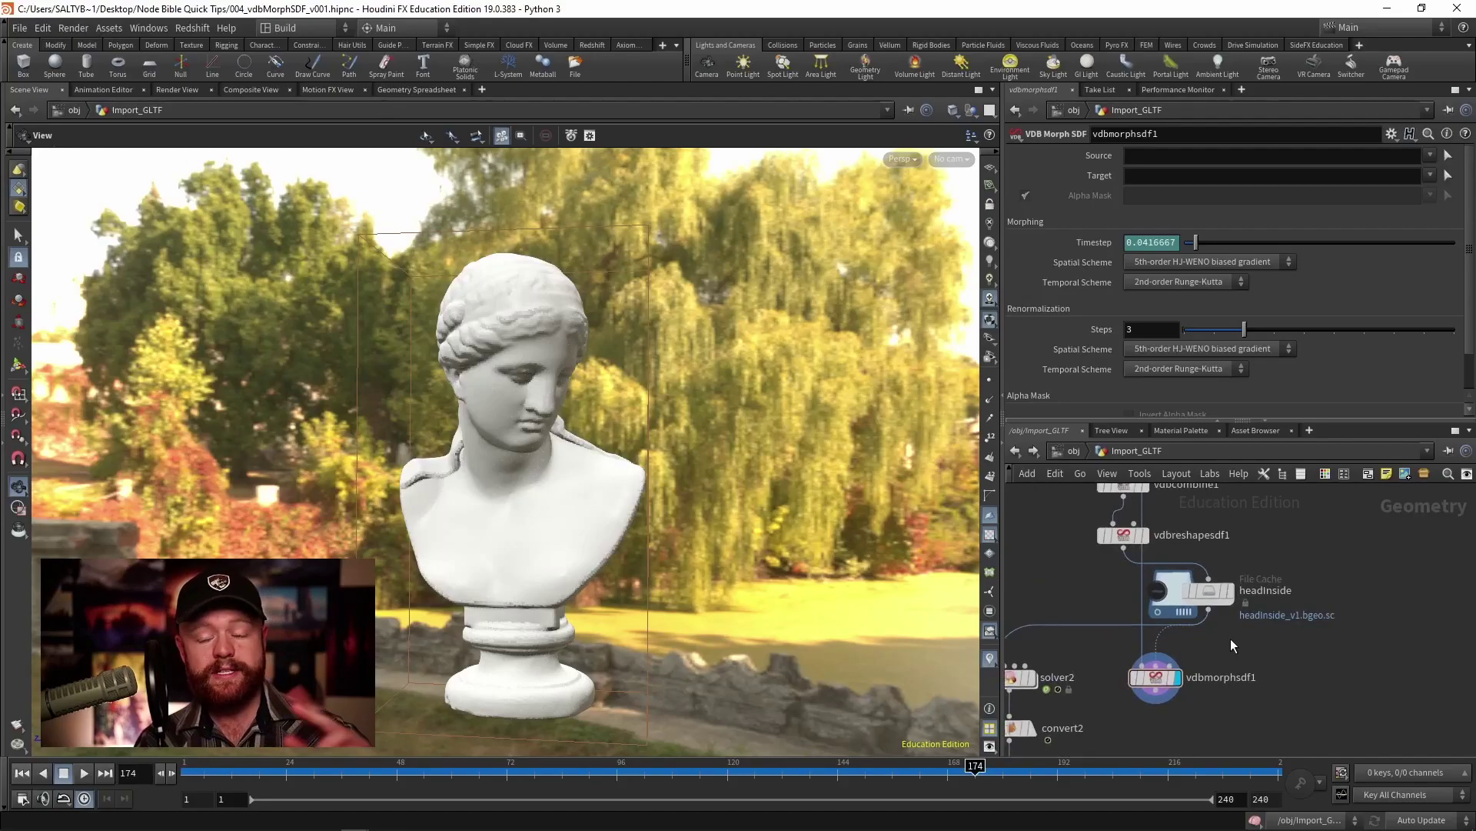
Swap the inputs of vdbmorphsdf1 so headInside is the source and head is the target
left_click(1143, 666)
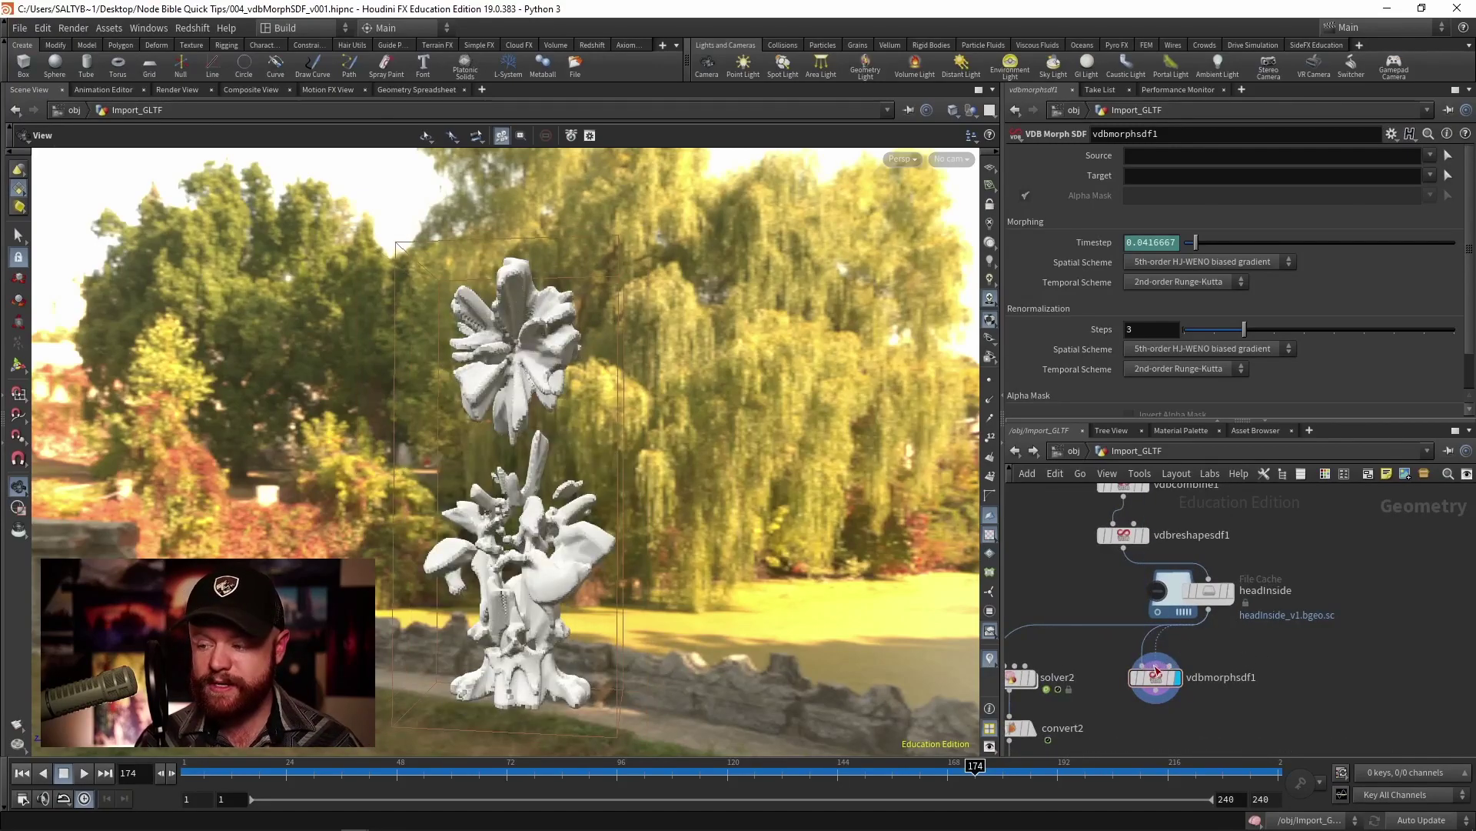
middle_click_drag(1143, 666, 1069, 461)
key("Escape")
left_click(1146, 586)
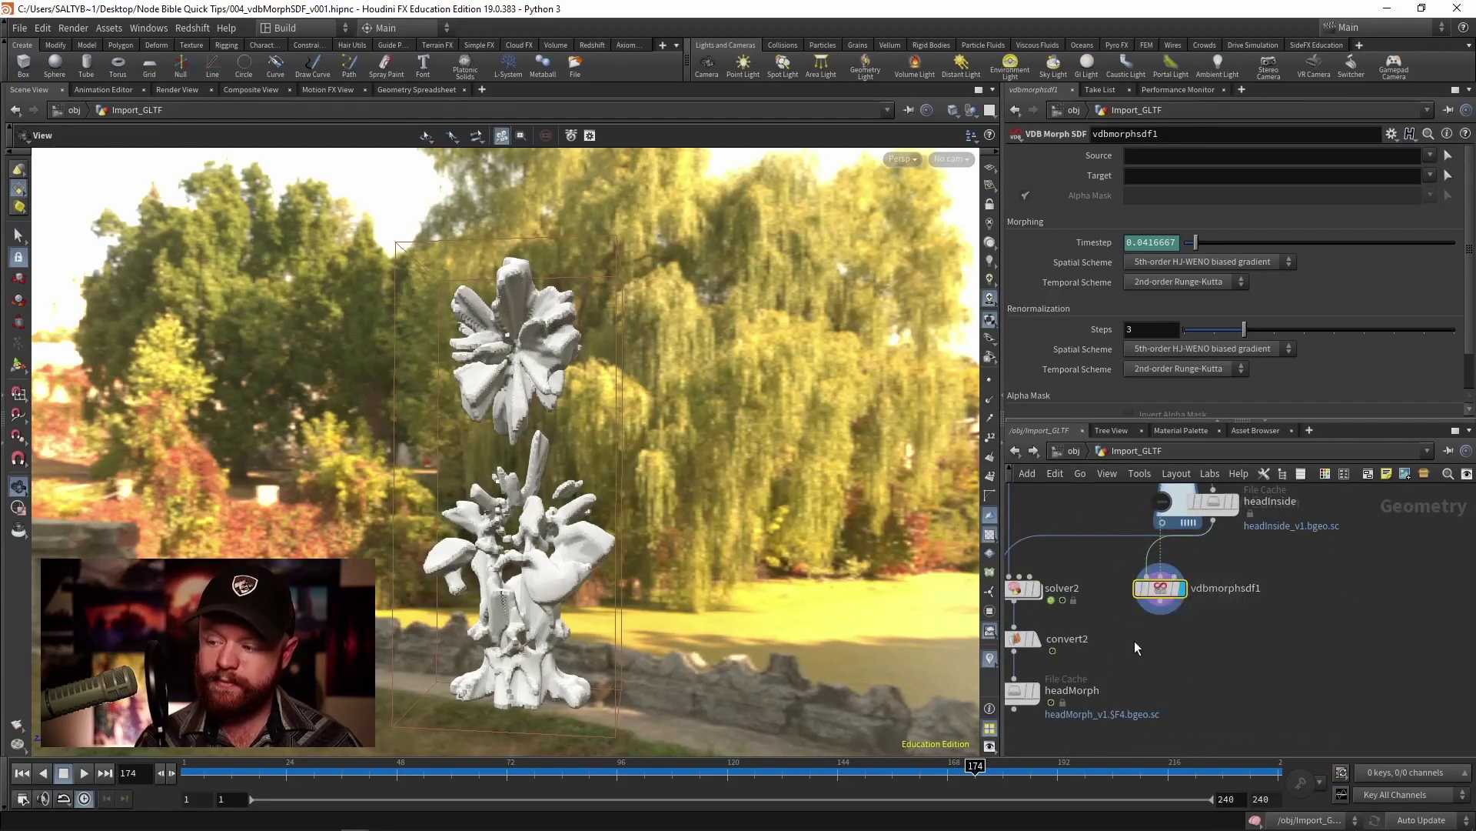
middle_click_drag(1146, 580, 1110, 635)
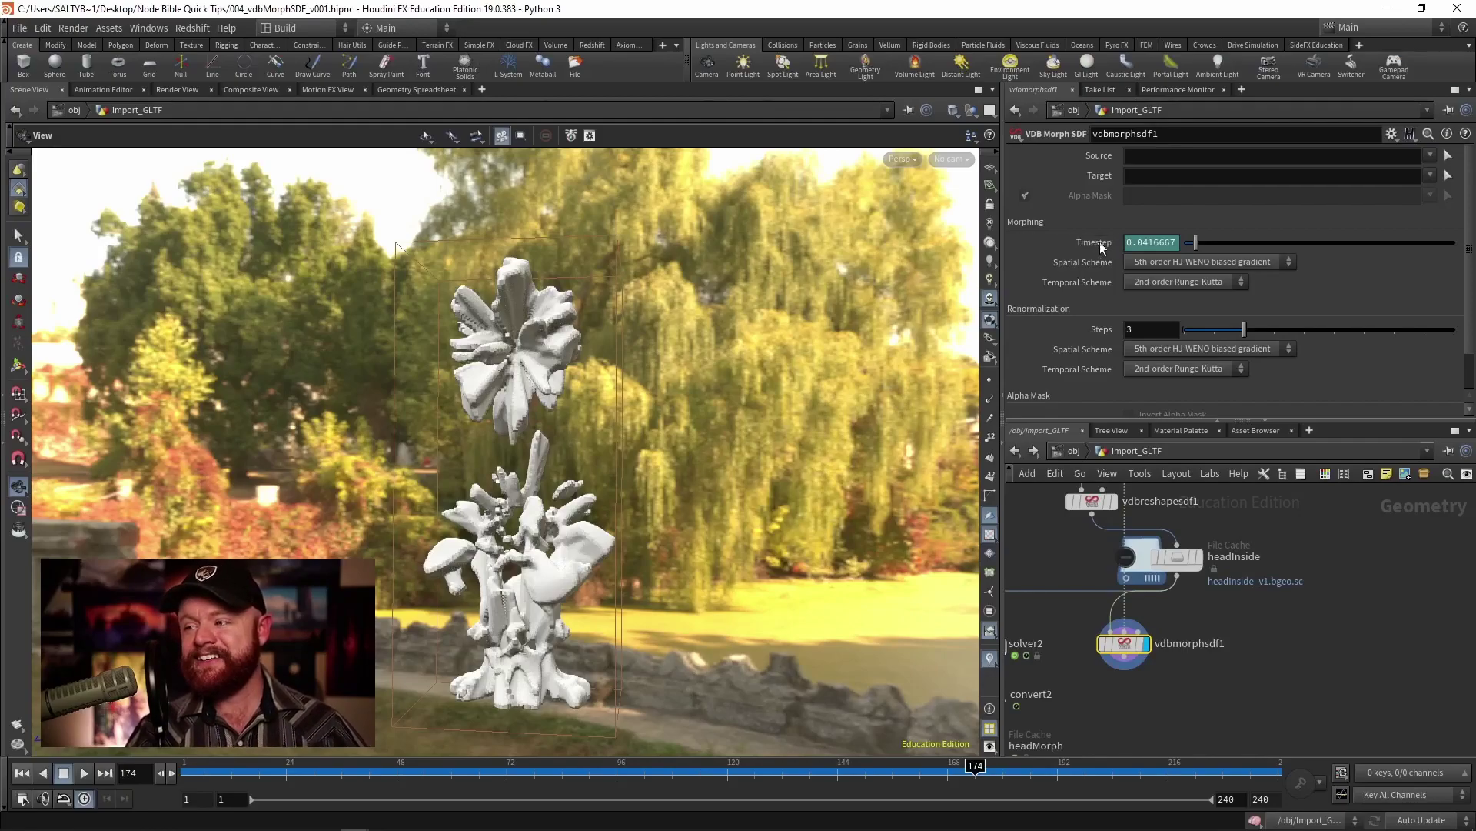
Set the Timestep of vdbmorphsdf1 to 0
left_click(1177, 243)
double_click(1177, 243)
type("0")
key("Return")
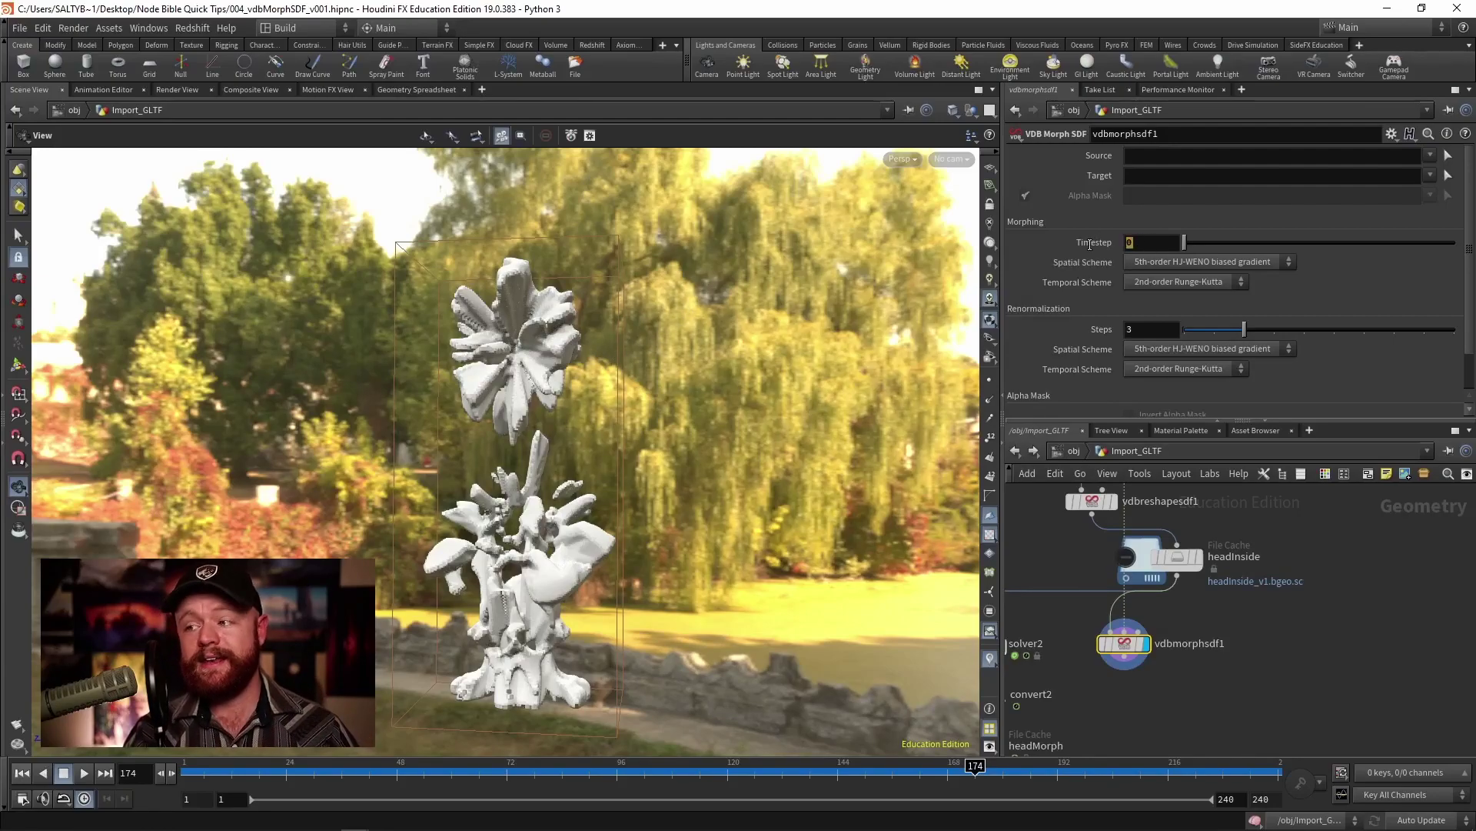
Set the Timestep of vdbmorphsdf1 to 5
left_click(1135, 242)
type("5")
key("Return")
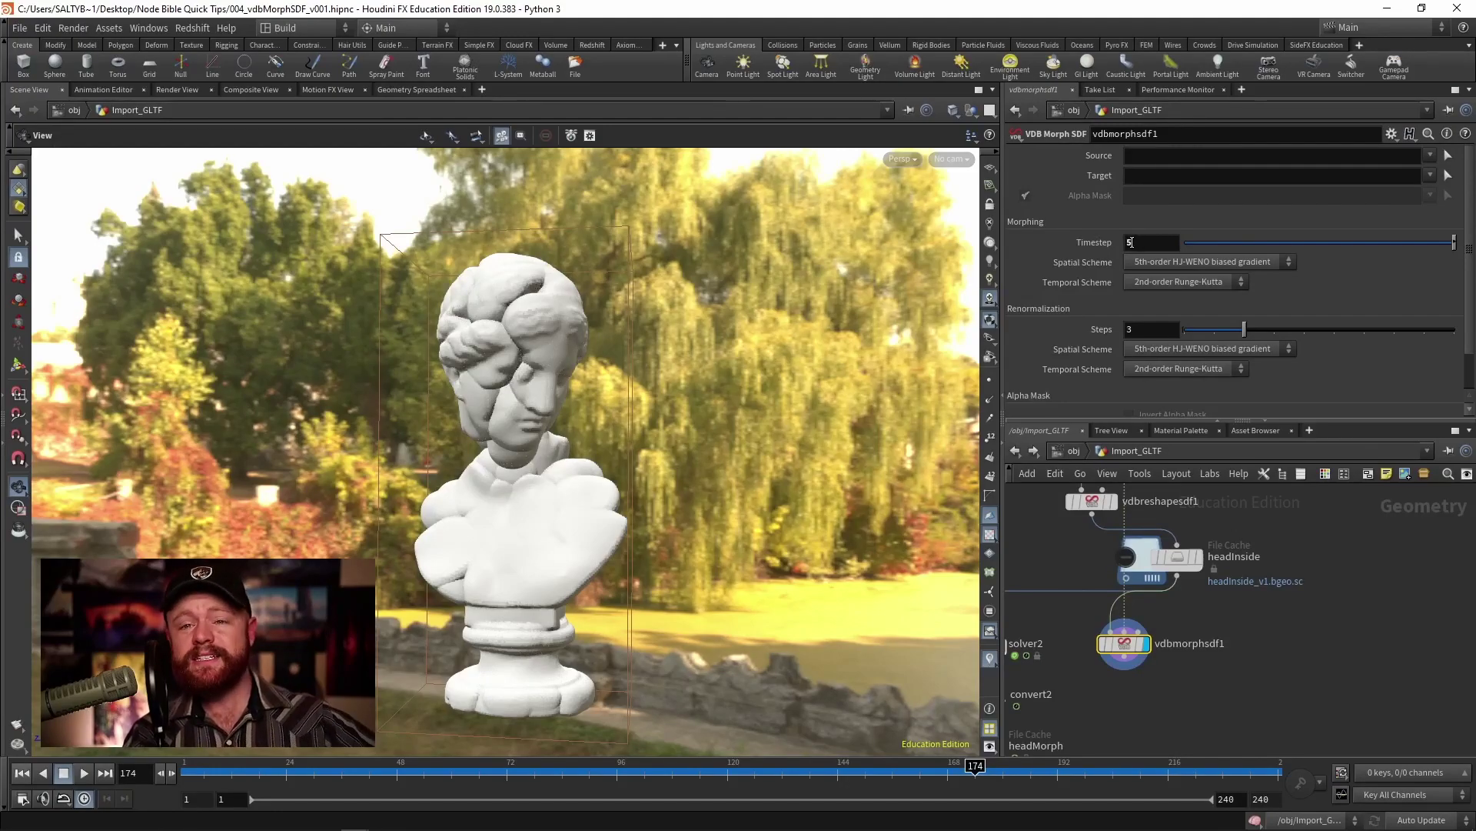
Return the timeline to frame 1 and open the internal network of solver2
middle_click_drag(1123, 584, 1236, 572)
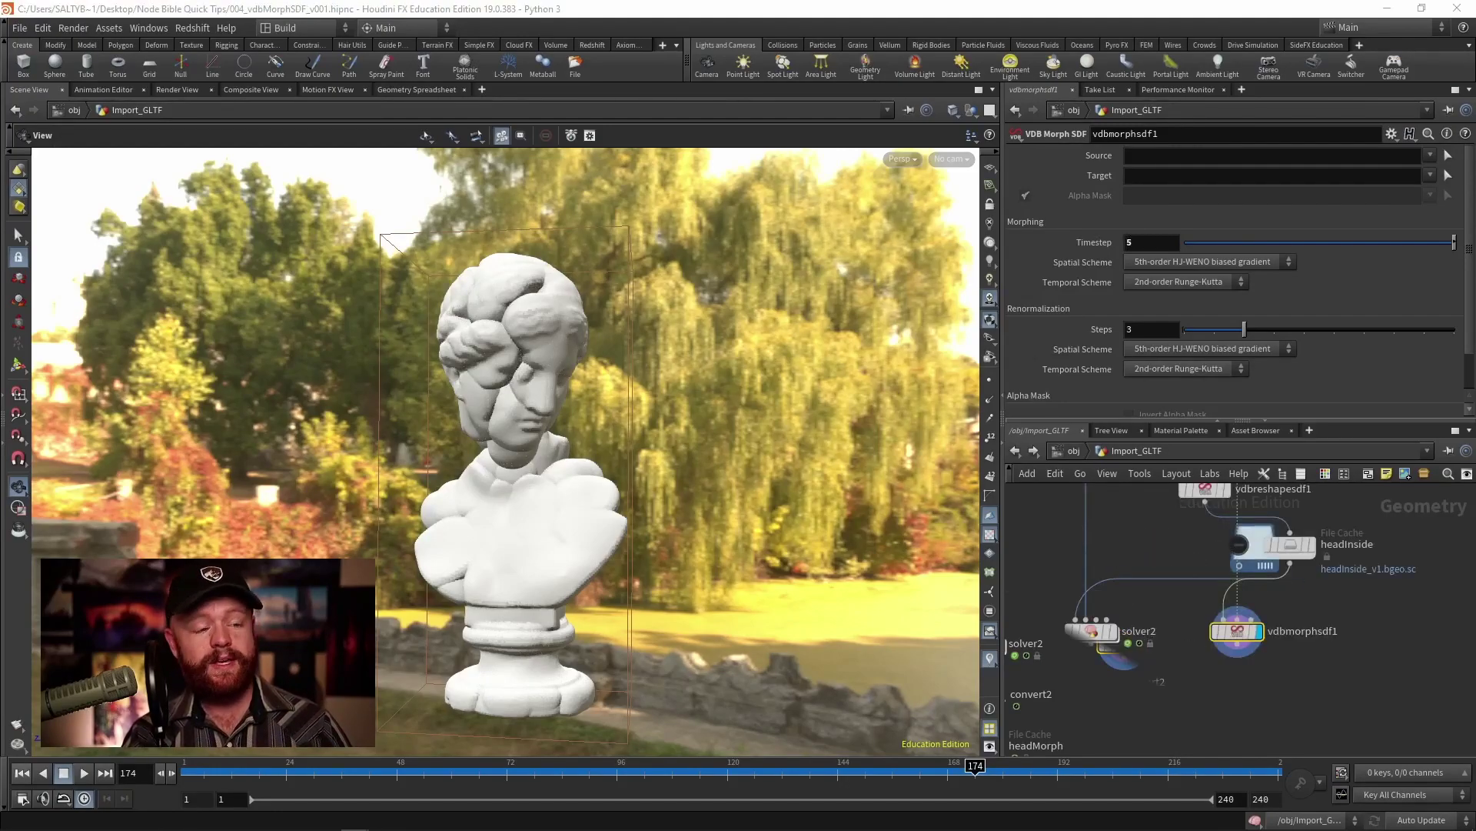
key("ctrl+Up")
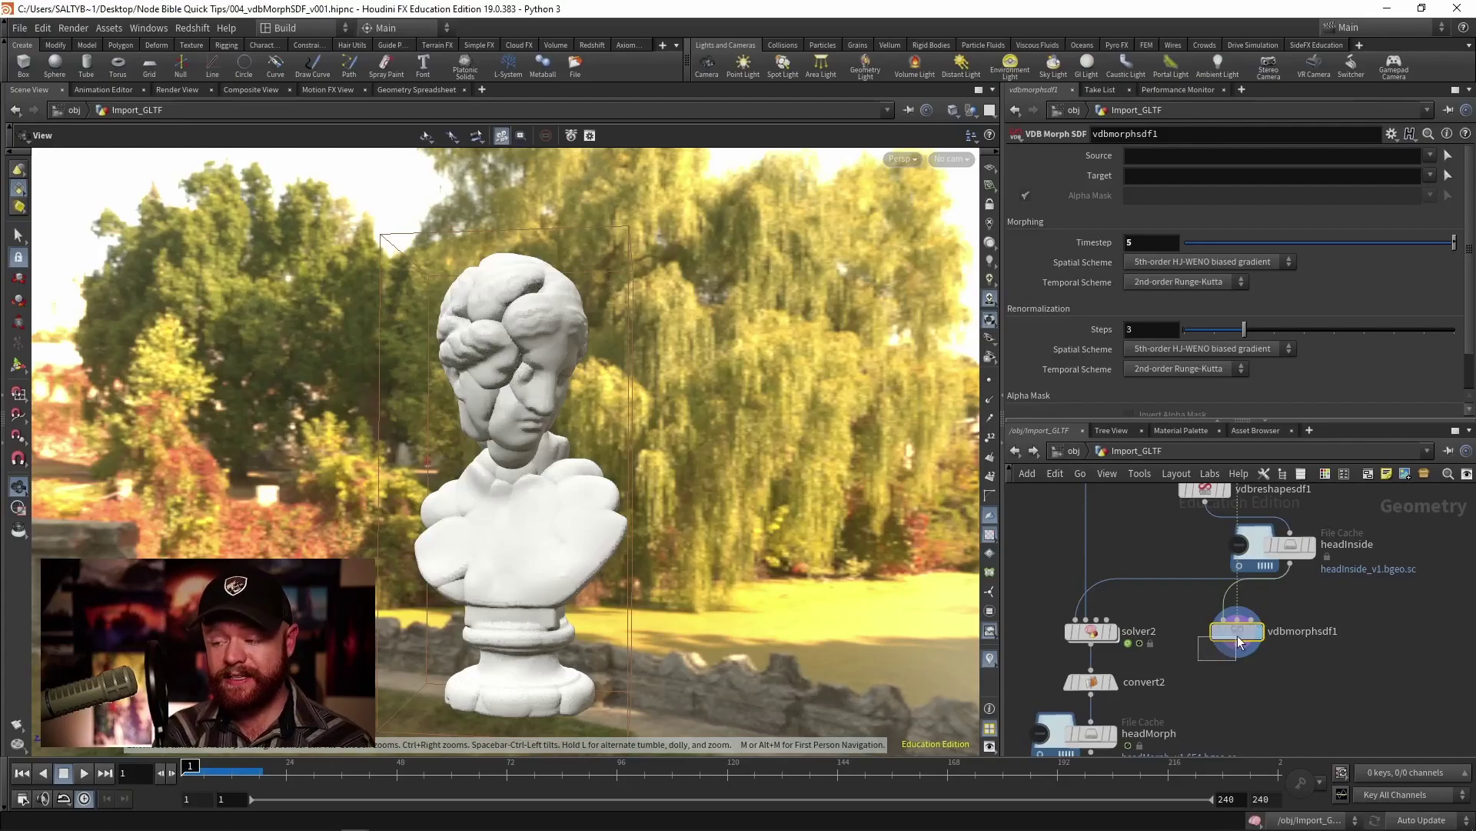
mouse_move(1225, 636)
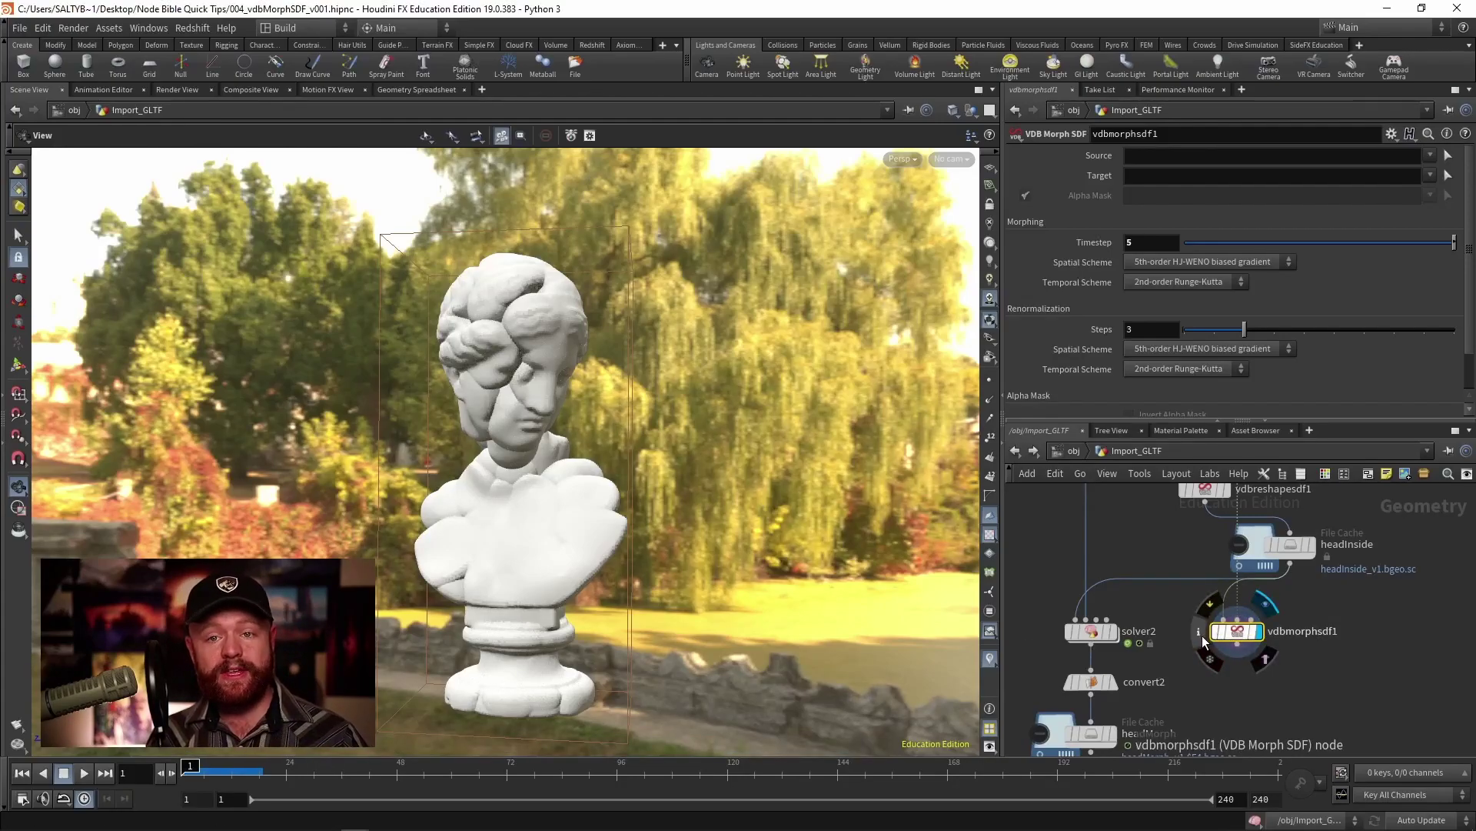
mouse_move(1095, 635)
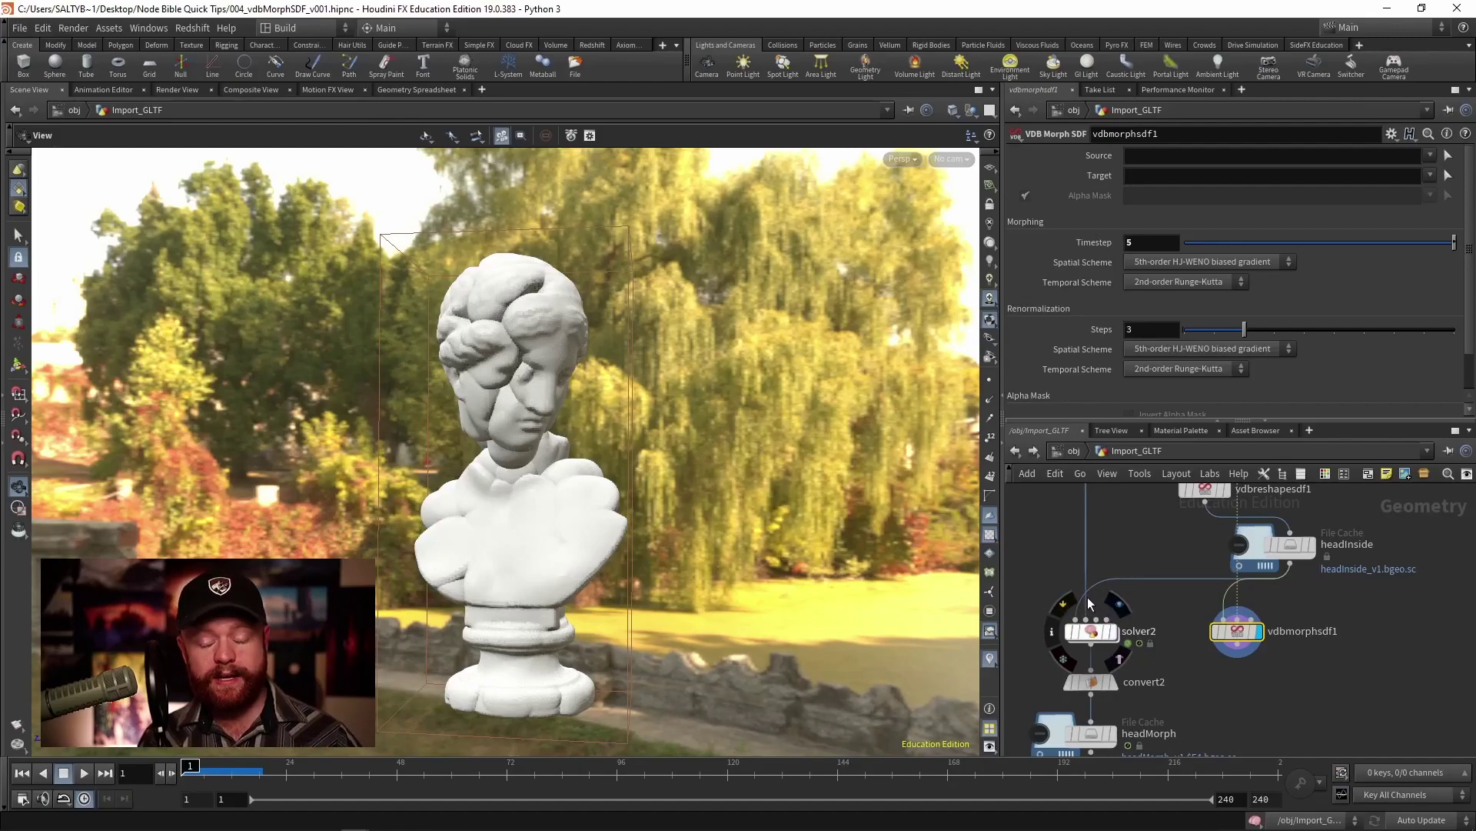
left_click(1100, 629)
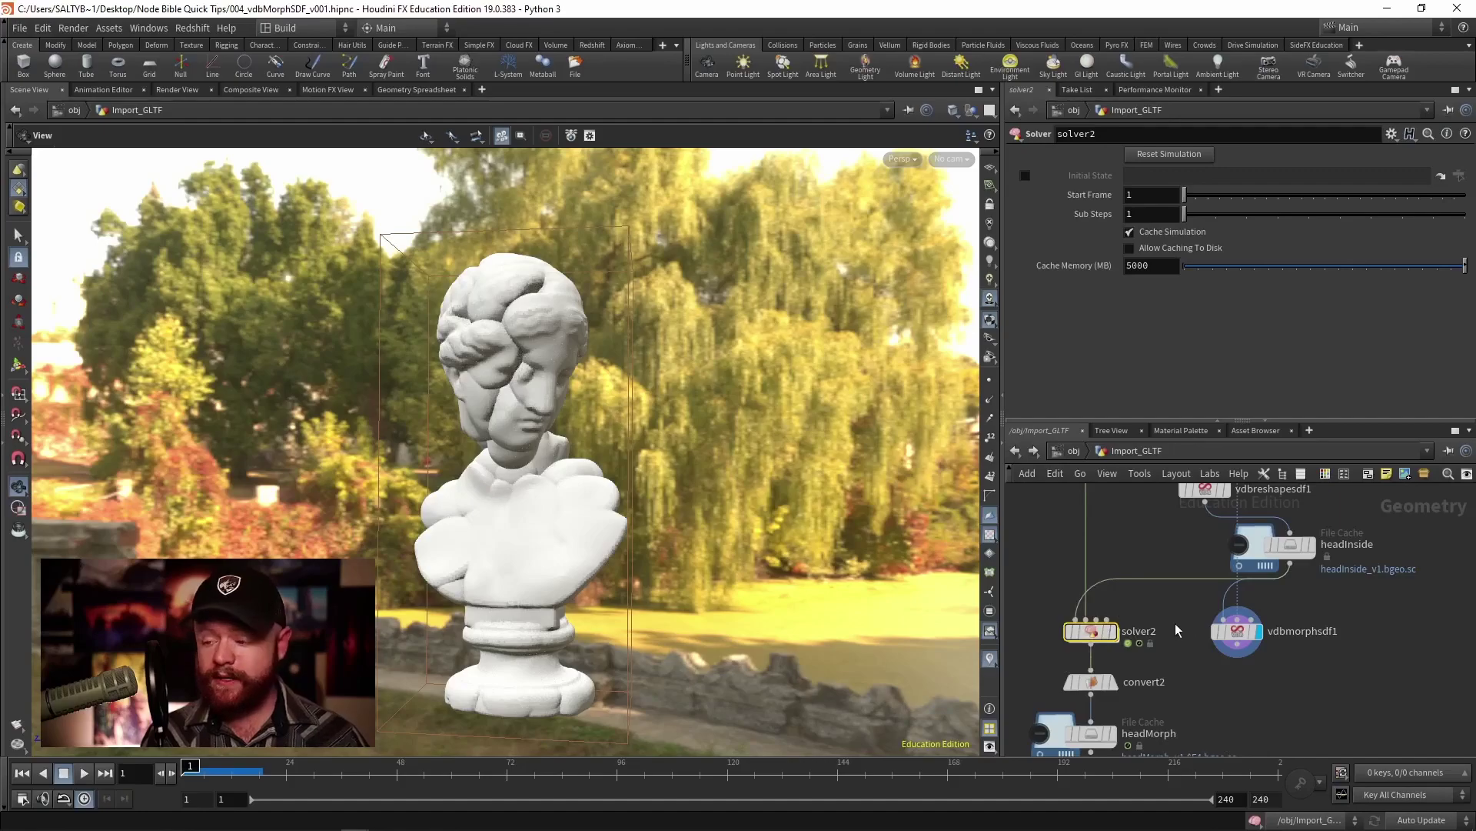
double_click(1096, 630)
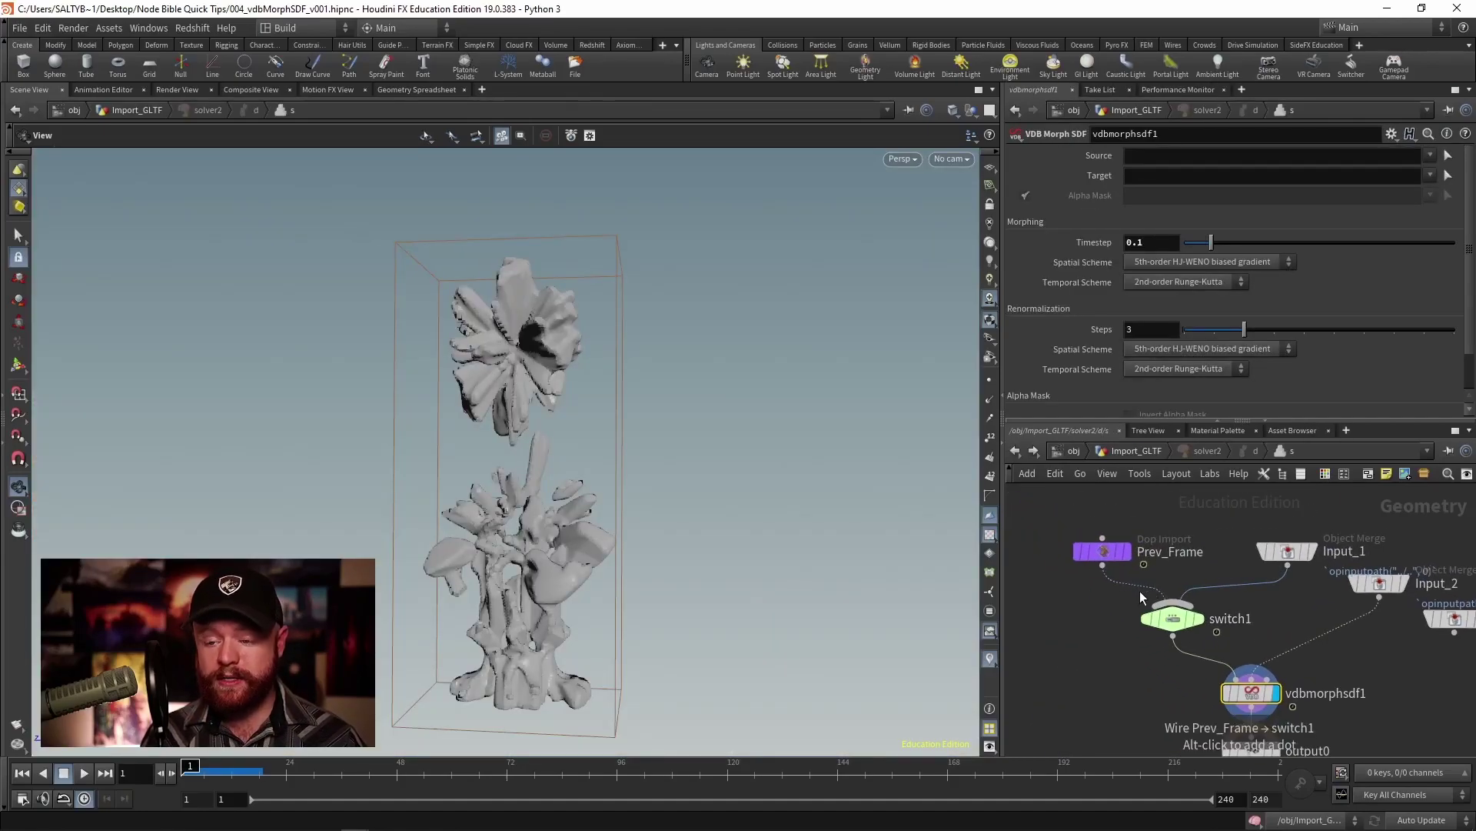
Inspect switch1's selected input on frames 1 and 2 and the settings of the solver's vdbmorphsdf1 and Prev_Frame nodes
left_click(1185, 625)
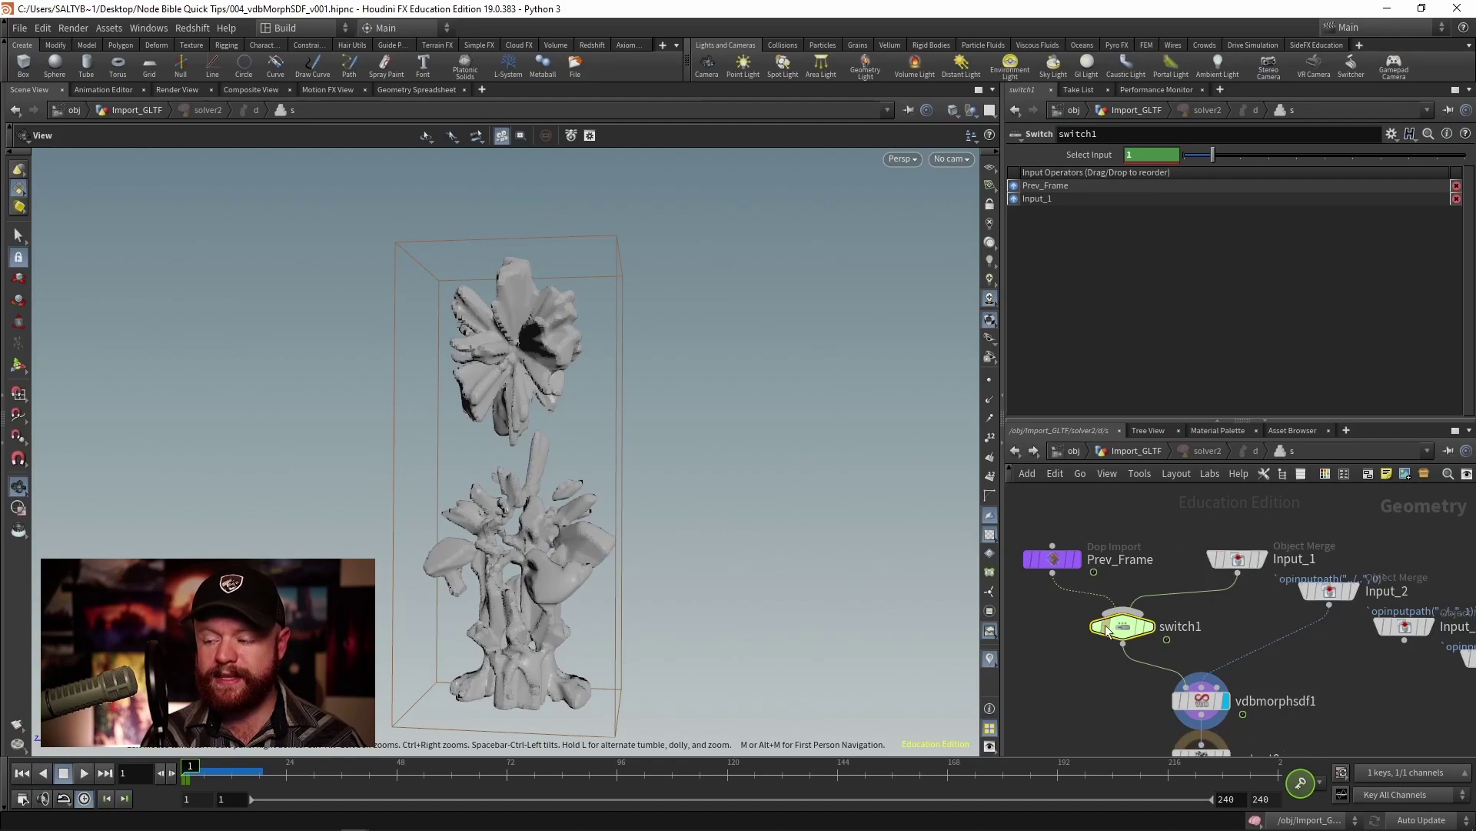
mouse_move(1143, 628)
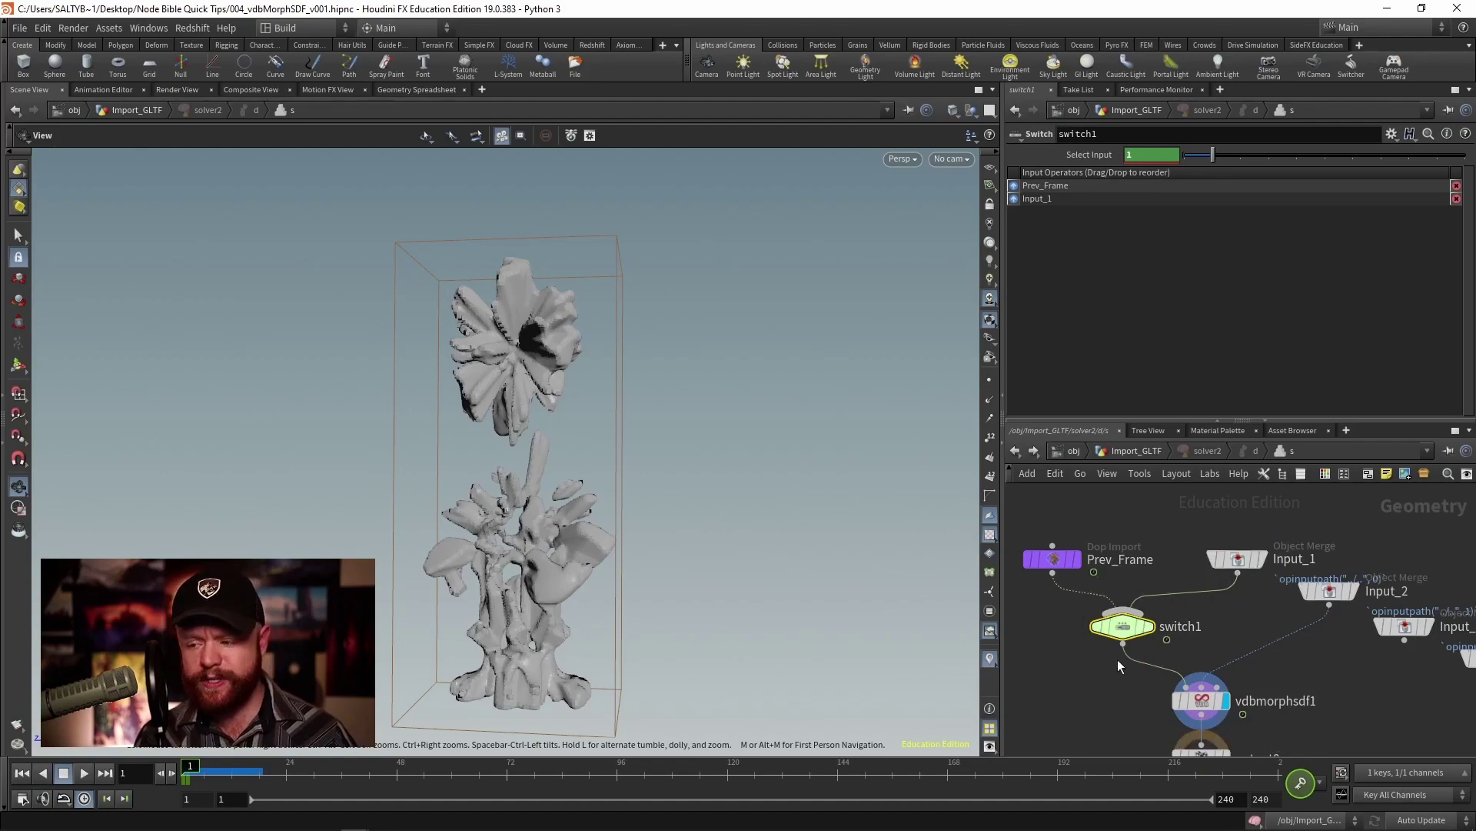
mouse_move(1036, 579)
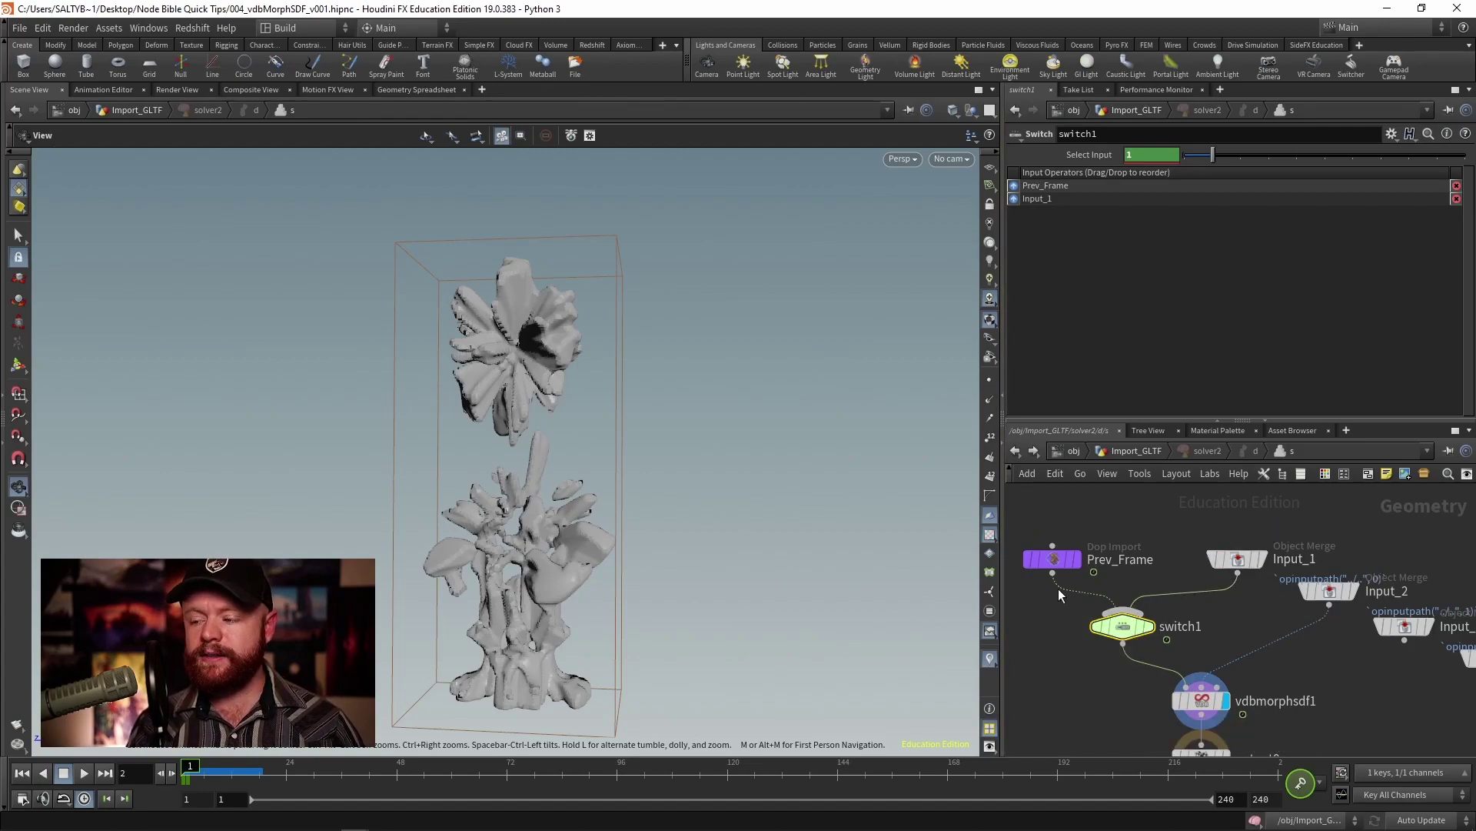
scroll(1100, 642, "down", 2)
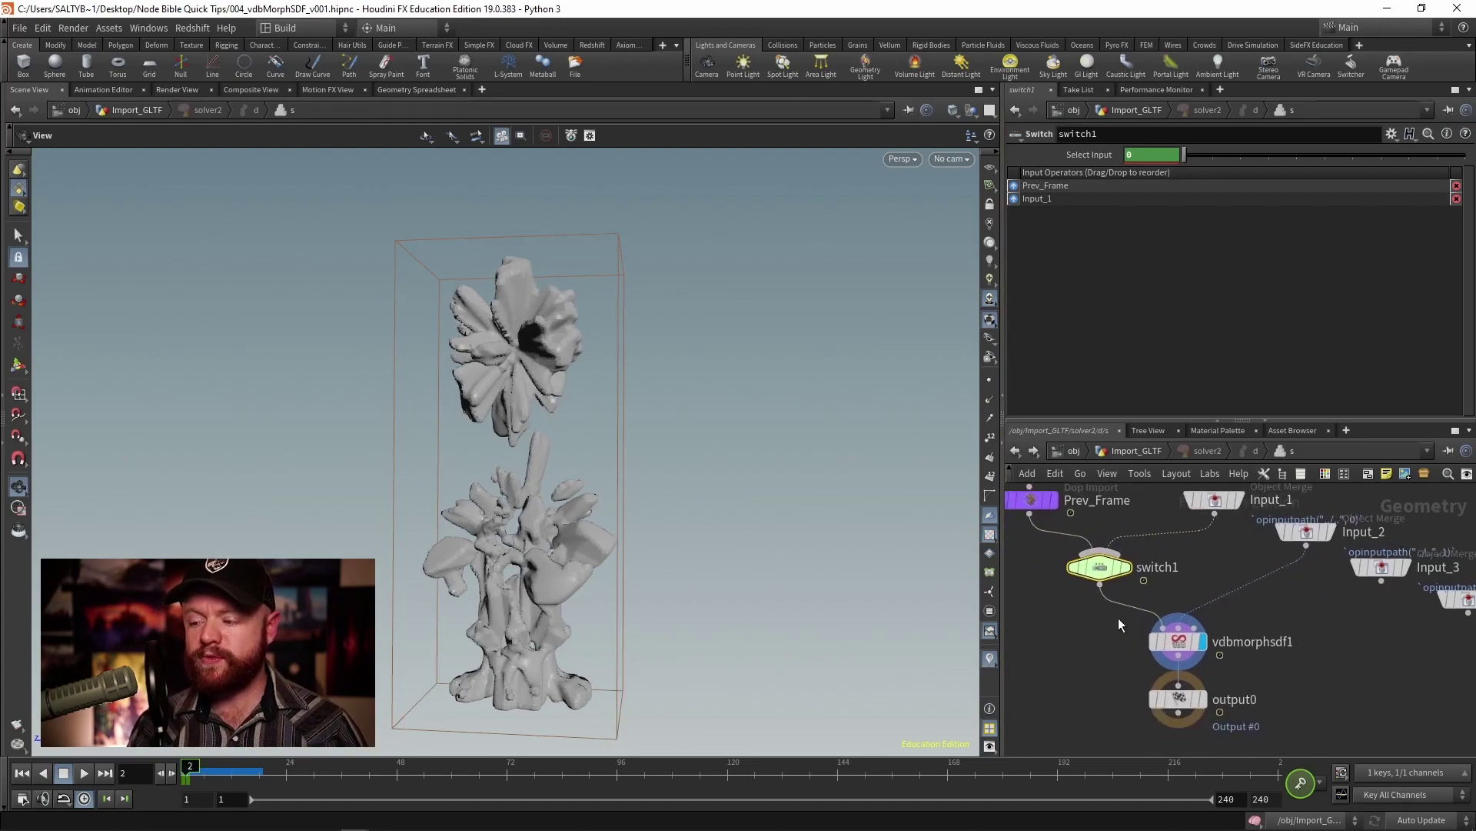
left_click(1168, 624)
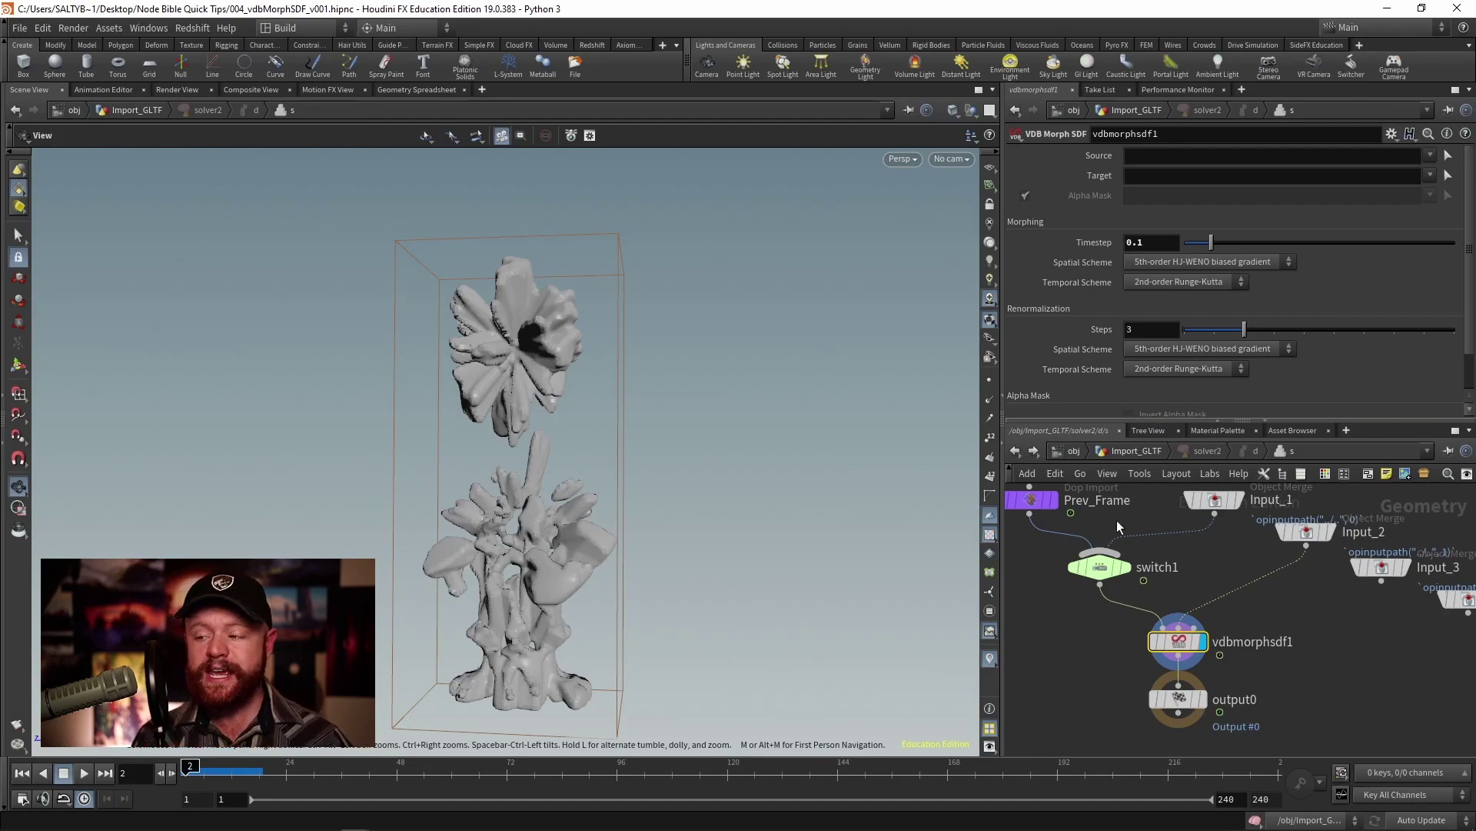
left_click(1074, 500)
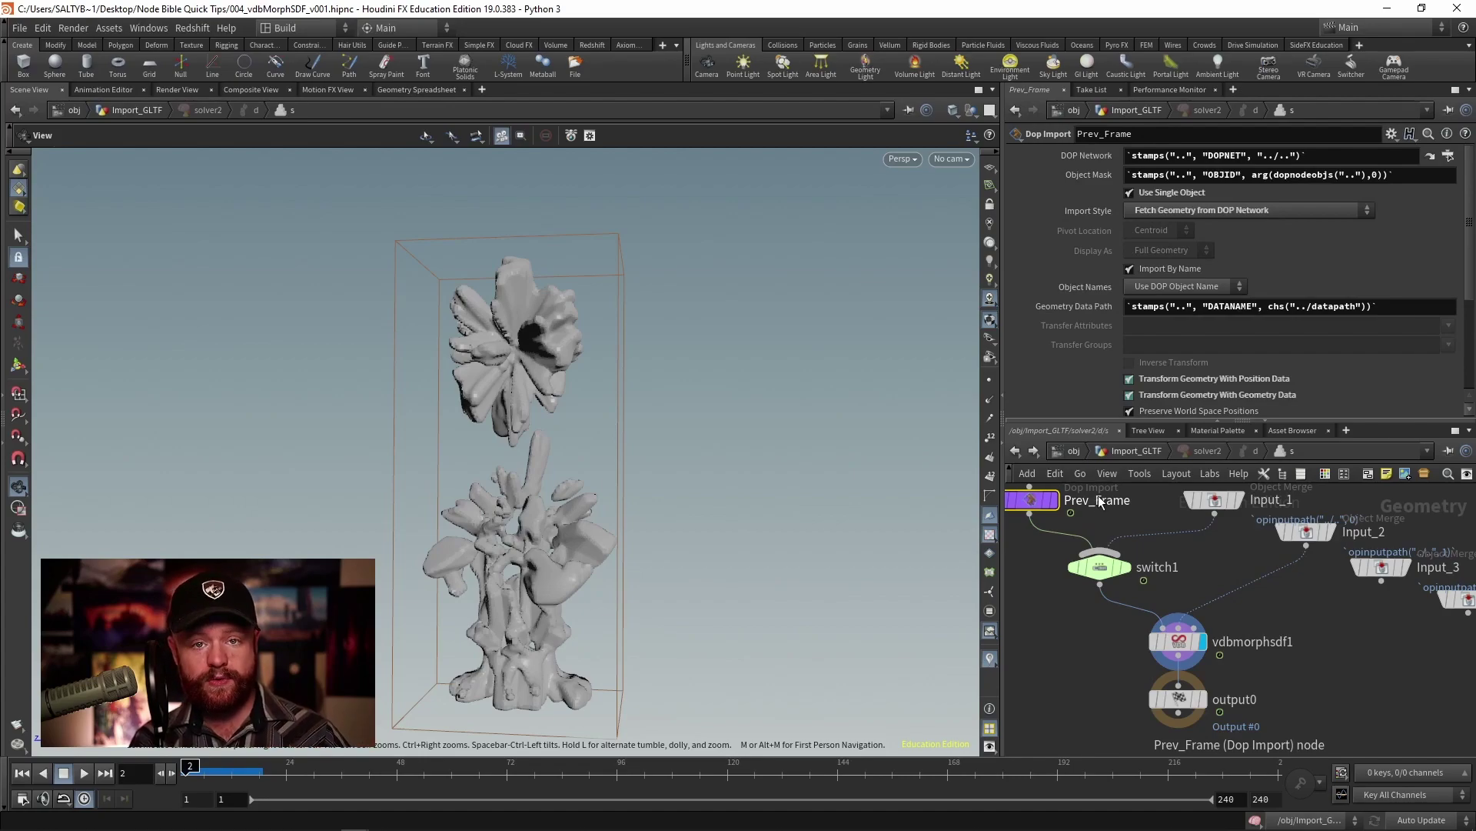
Leave solver2's internal network and revert vdbmorphsdf1's Timestep to its default expression, 1.0/$FPS
left_click(1016, 451)
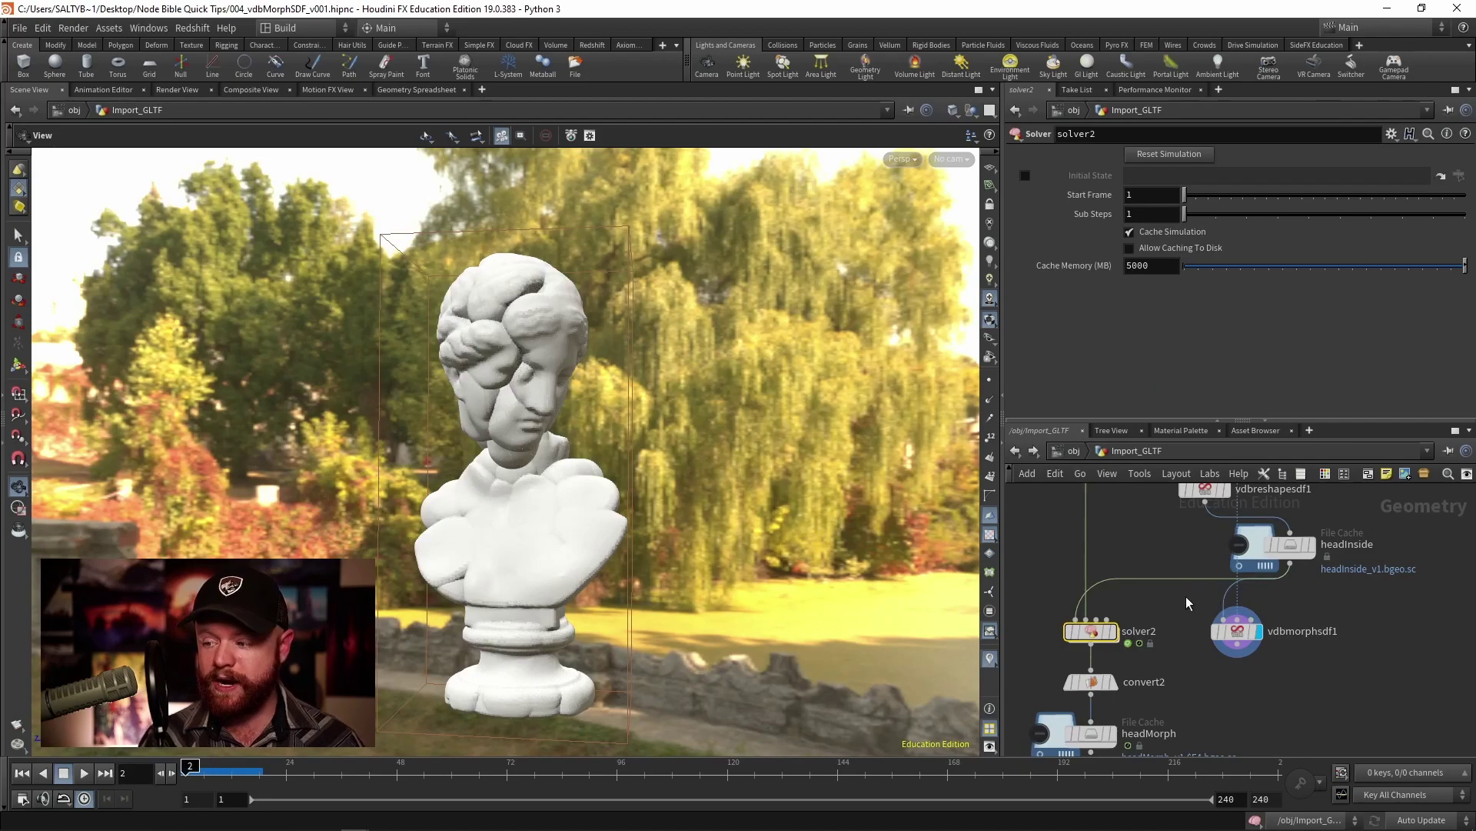
left_click(1237, 630)
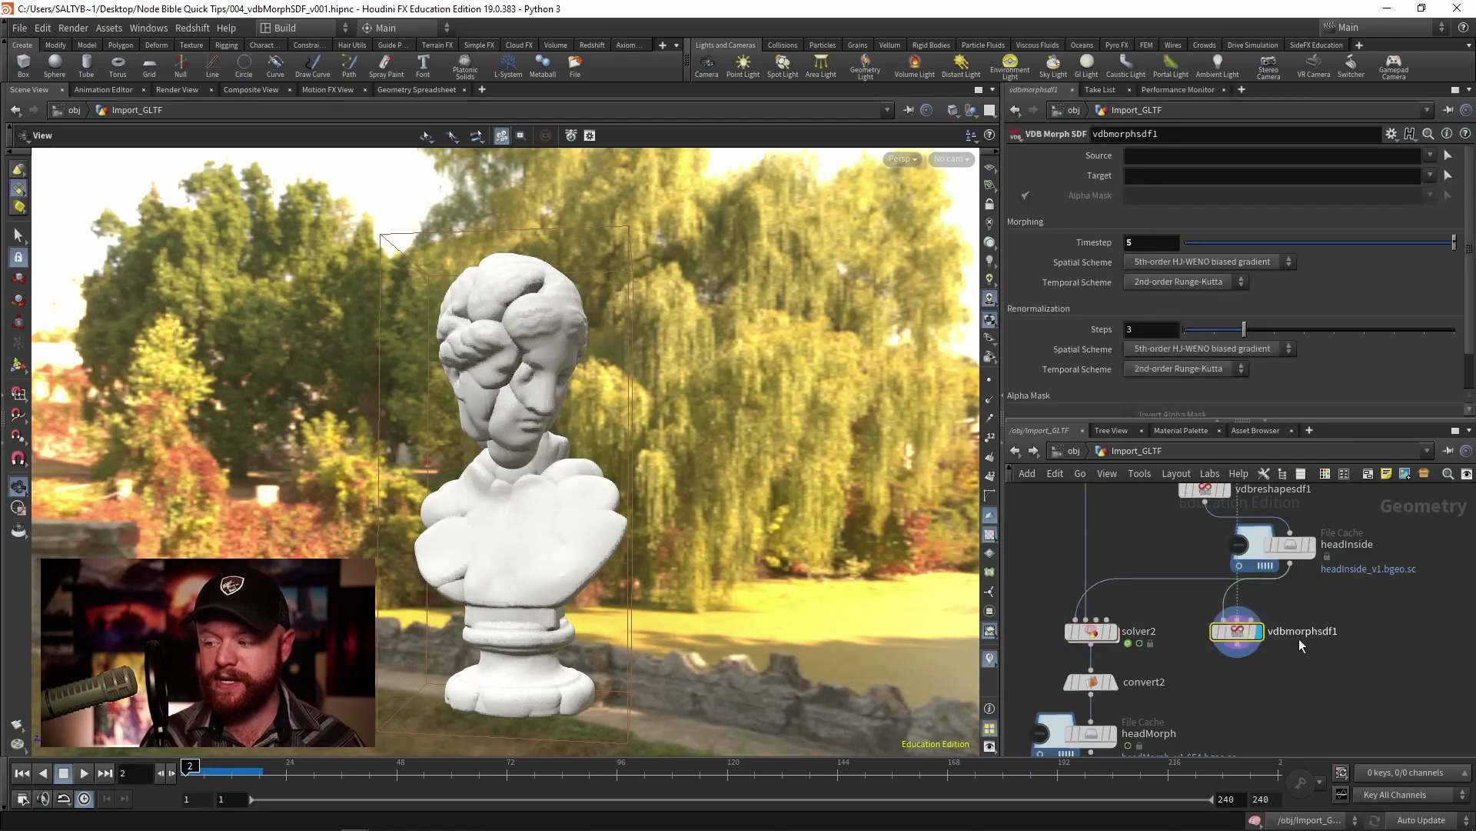
right_click(1099, 241)
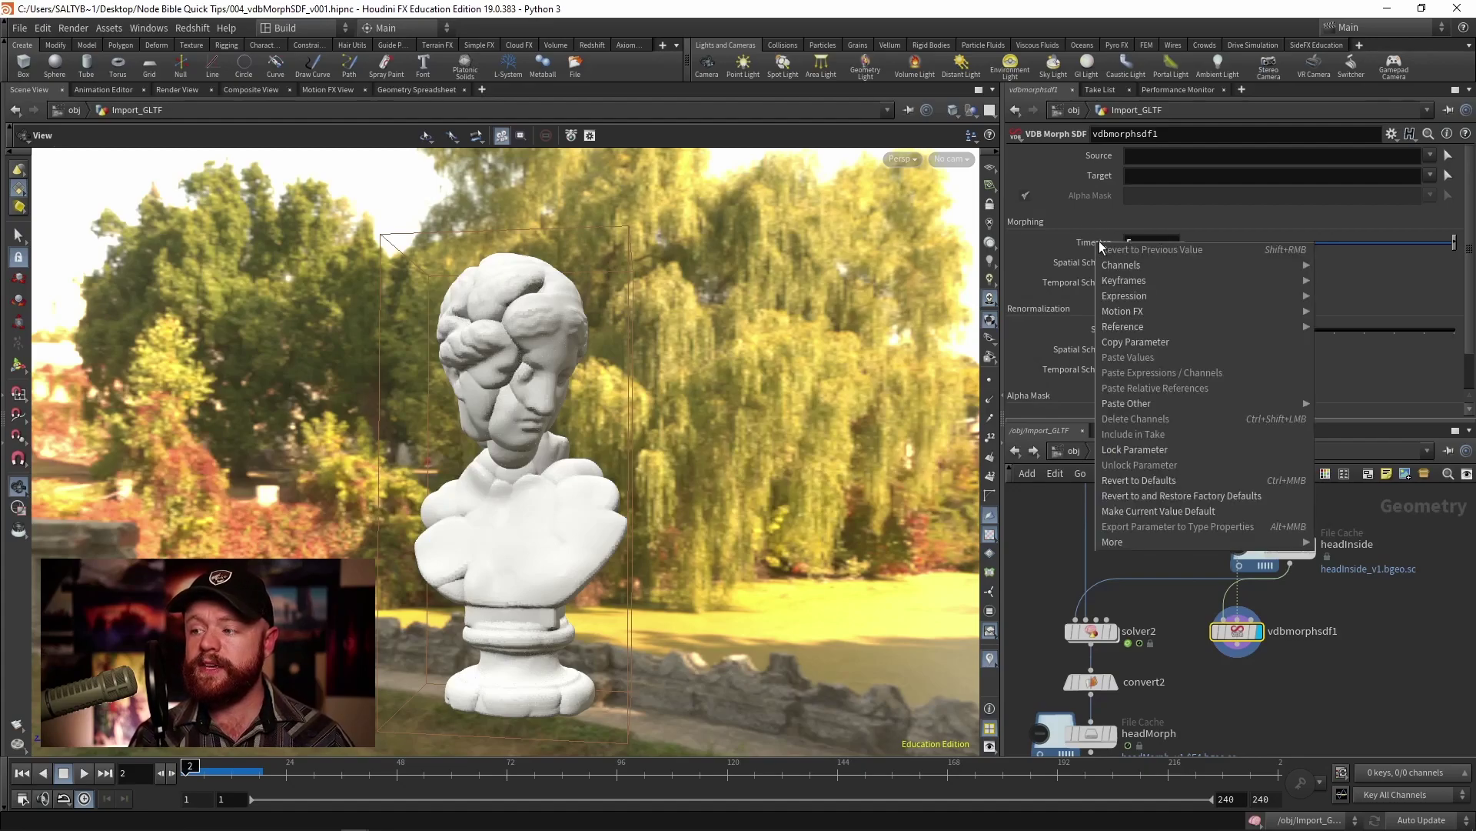
left_click(1157, 480)
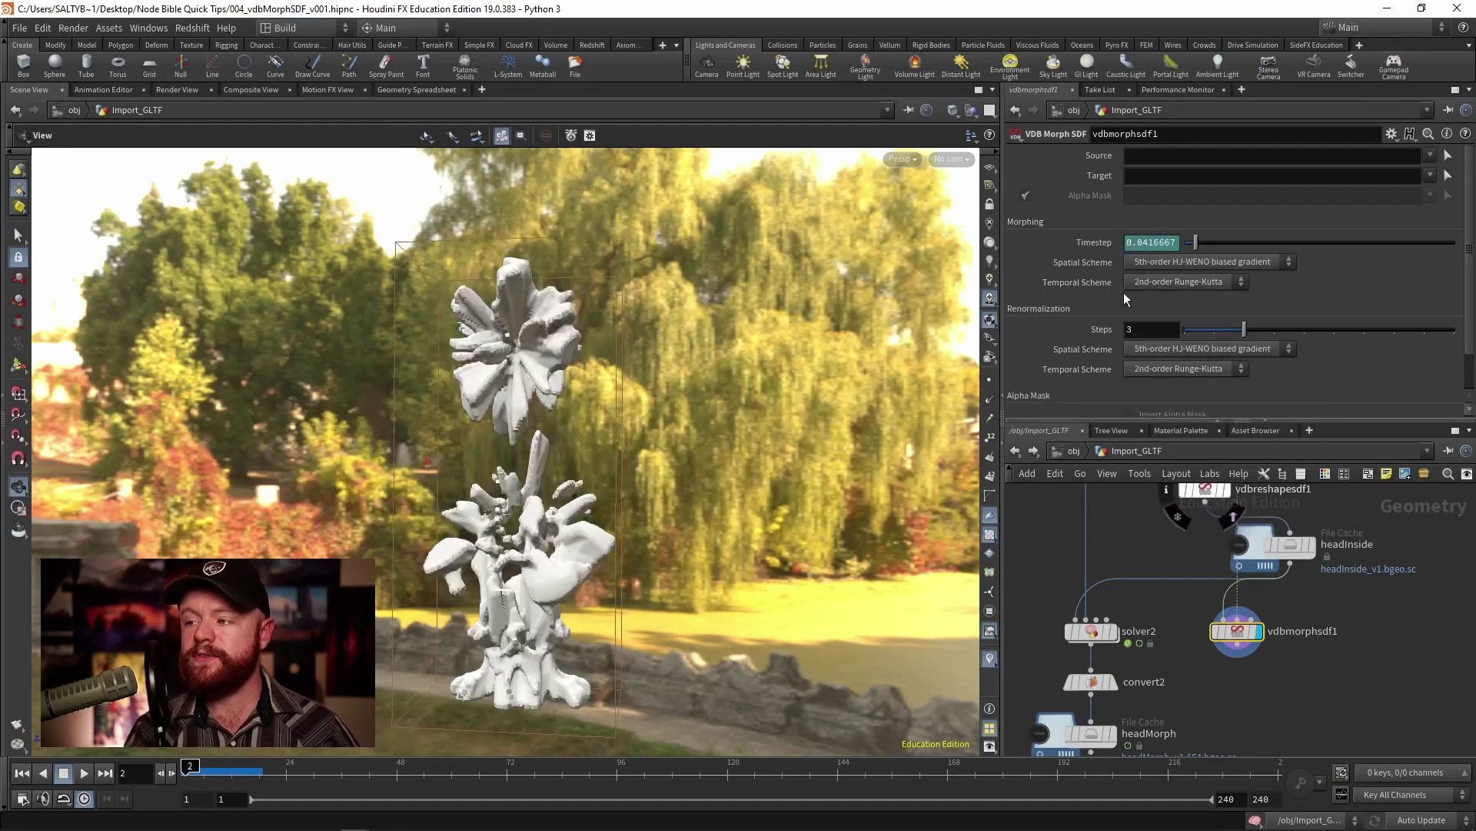
left_click(1101, 244)
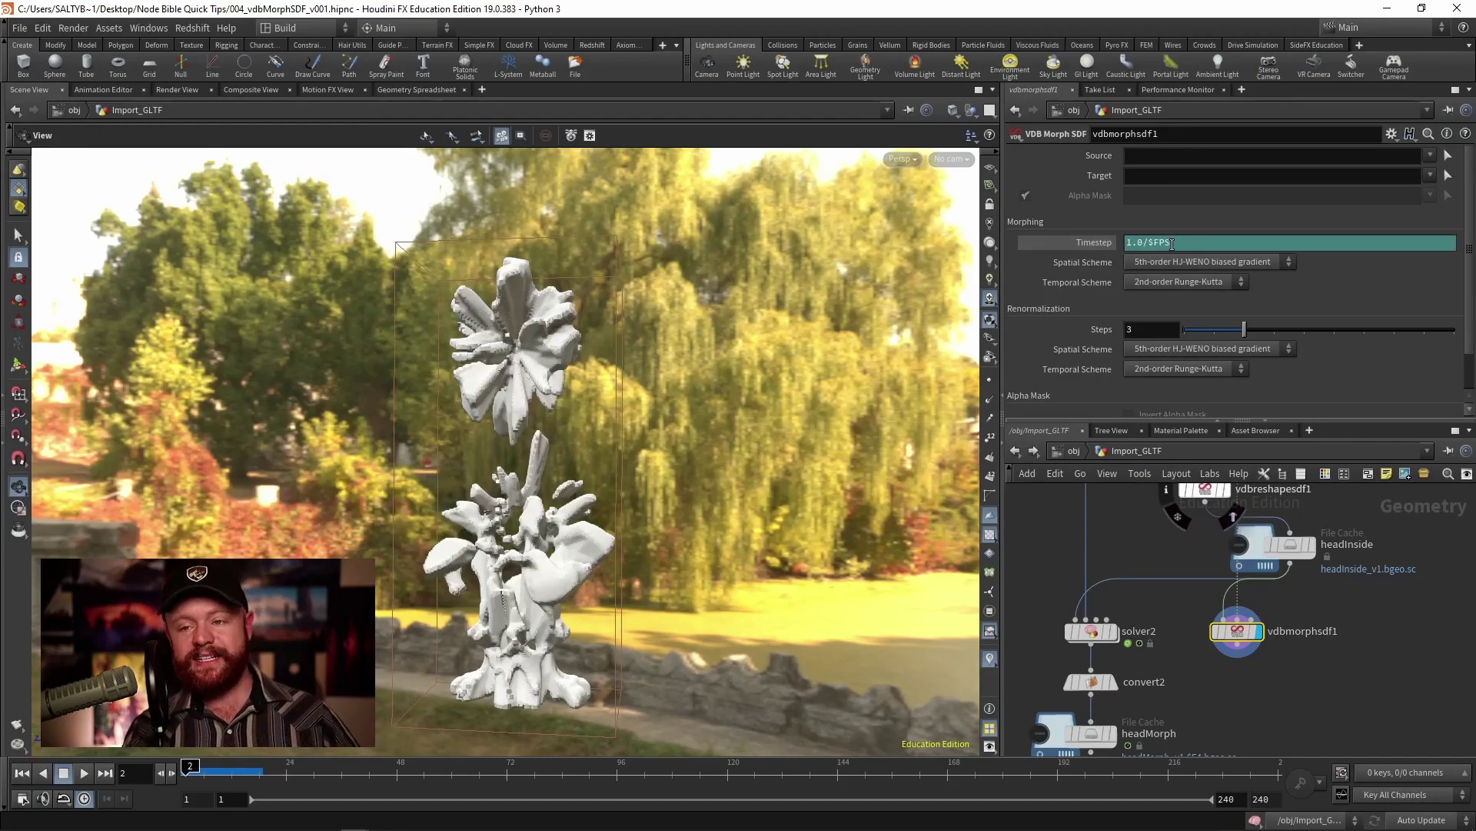
Display the headMorph file cache below solver2 and scrub its morph to frame 75
left_click(1108, 631)
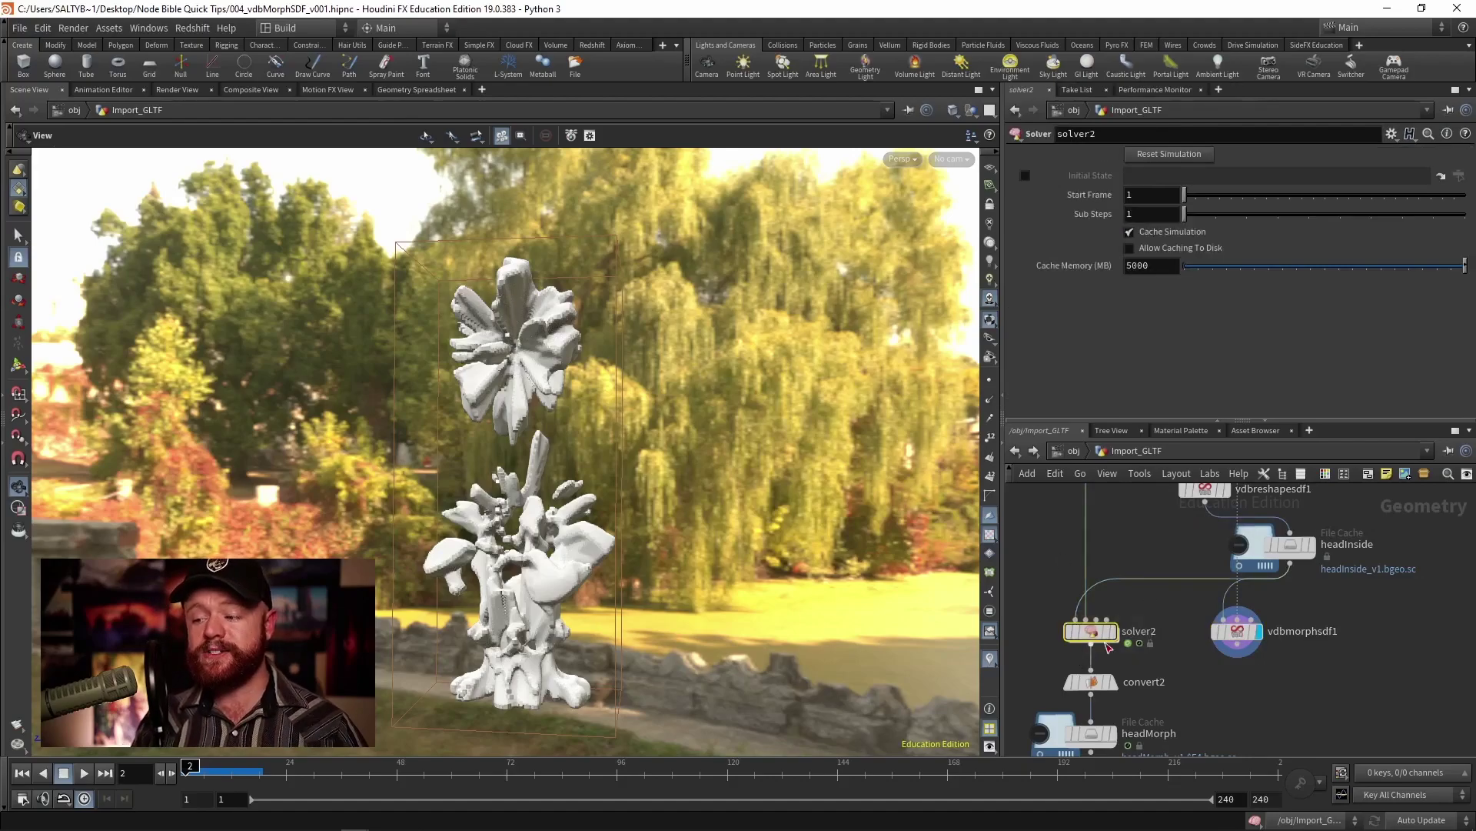
middle_click_drag(1153, 656, 1183, 644)
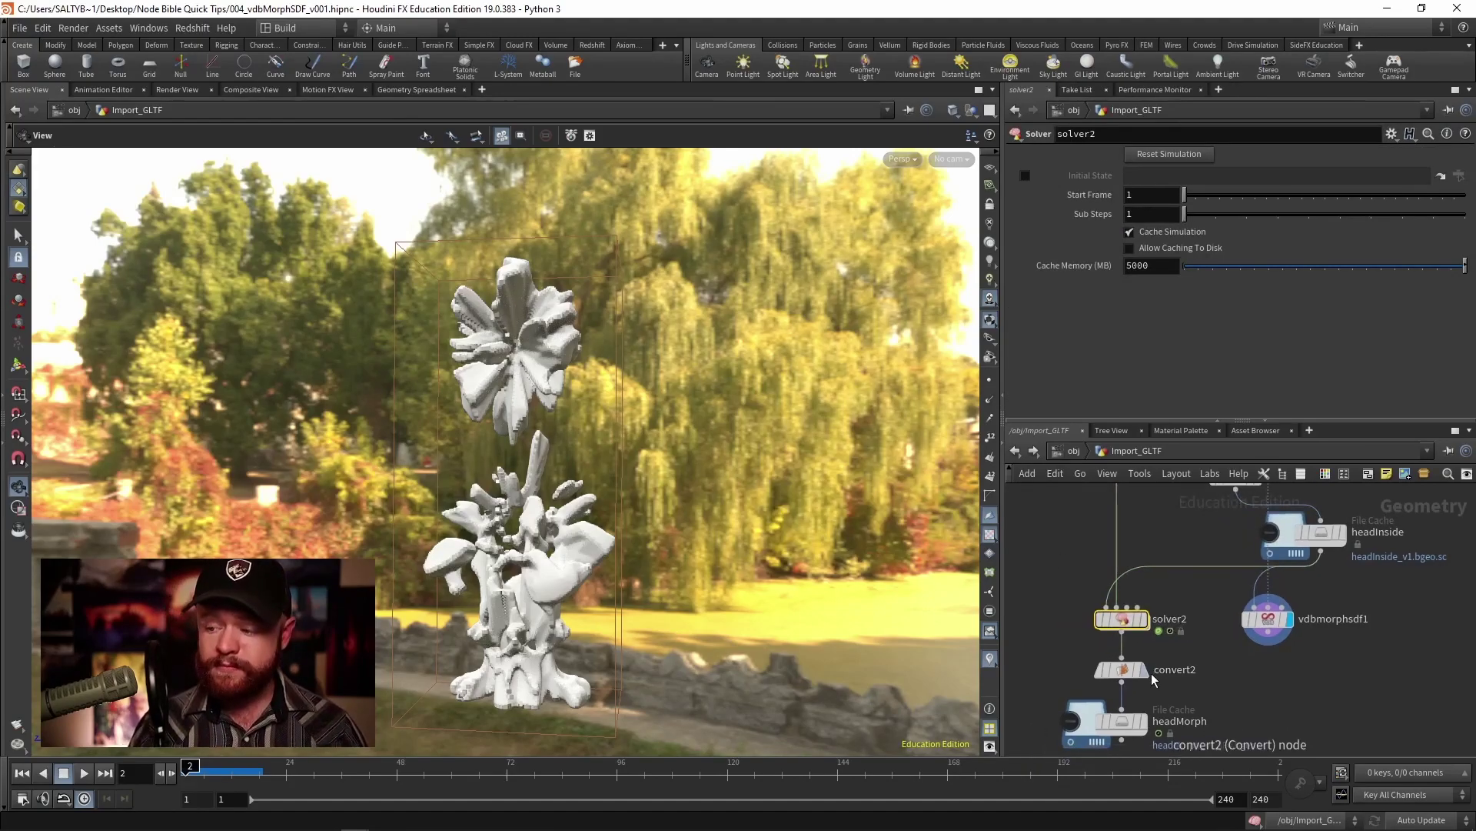
middle_click_drag(1155, 731, 1197, 675)
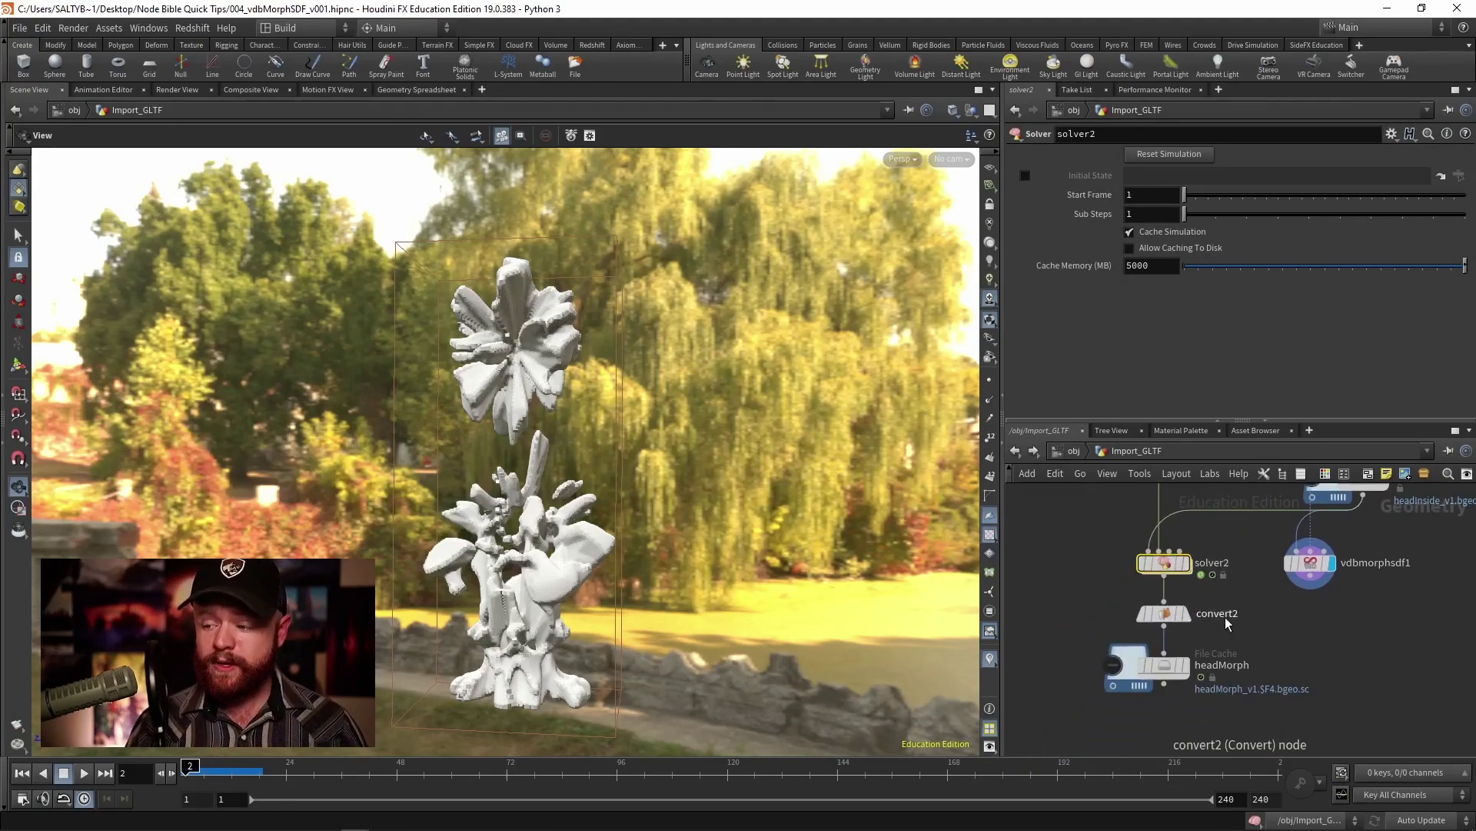
left_click(1184, 667)
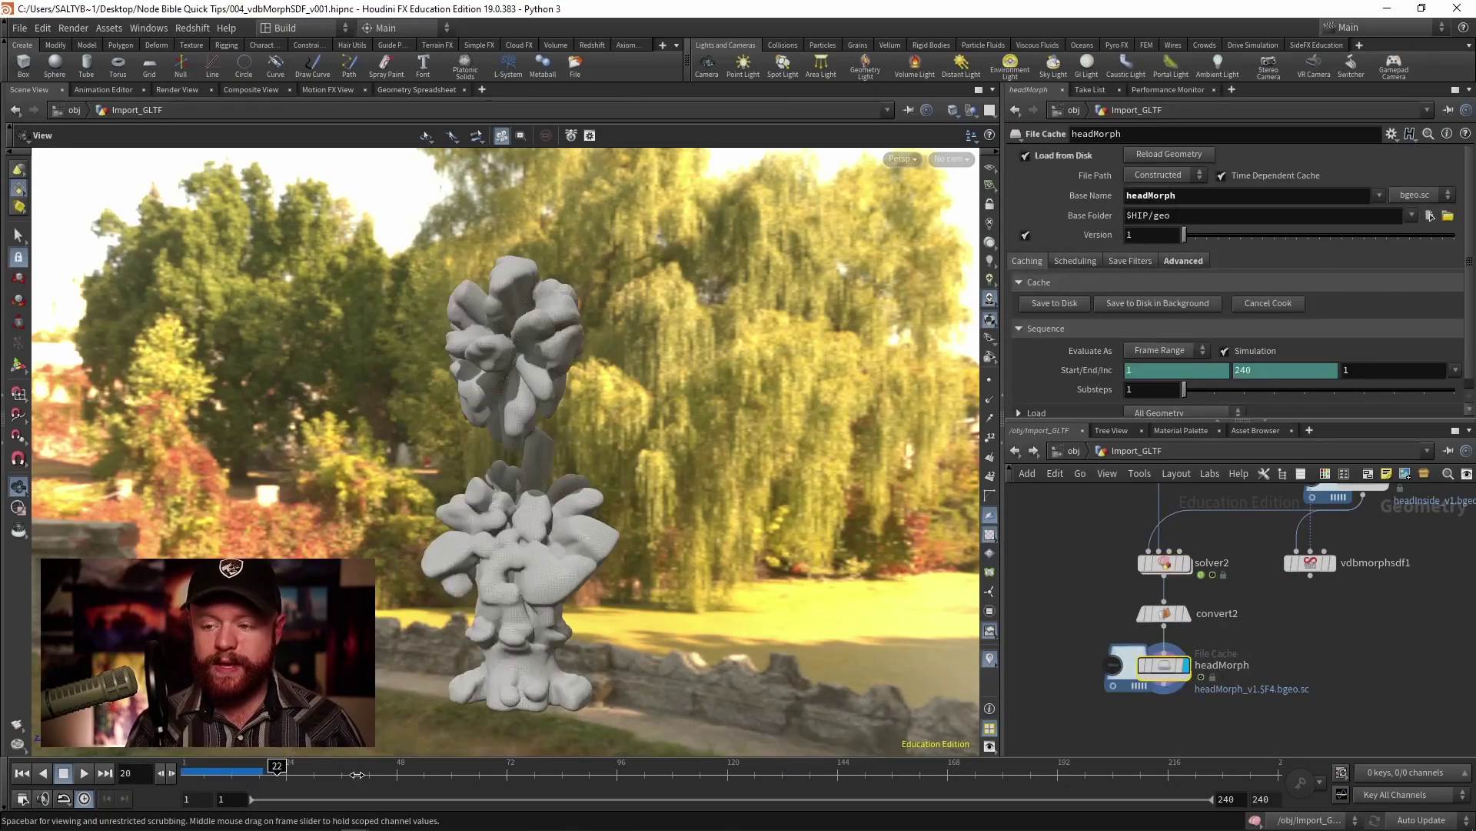
middle_click_drag(1213, 593, 1216, 627)
left_click(1166, 596)
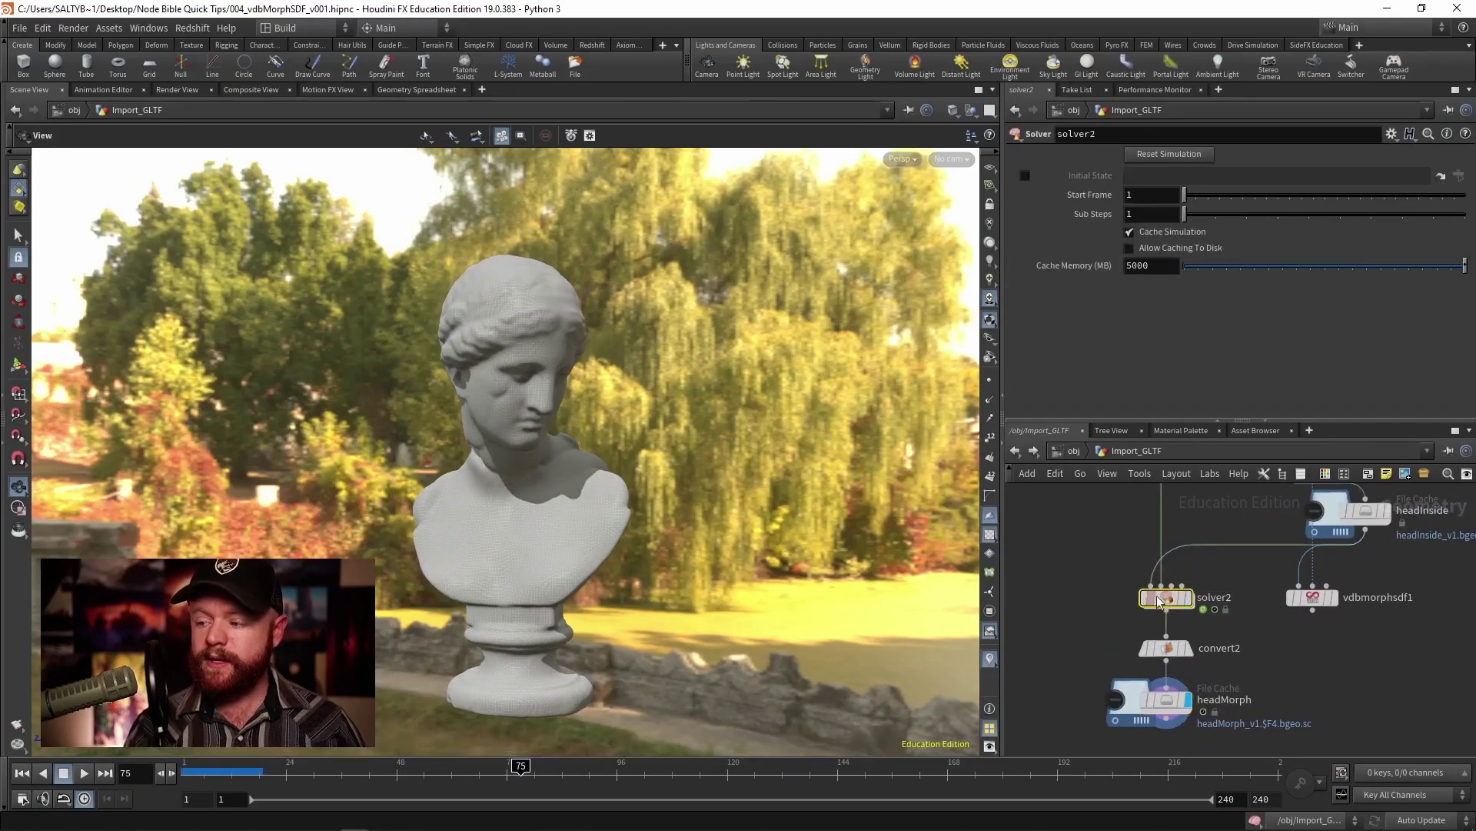
Review vdbmorphsdf1's Morphing scheme options, keeping 5th-order HJ-WENO biased gradient for Spatial Scheme and 2nd-order Runge-Kutta for Temporal Scheme
left_click(1312, 597)
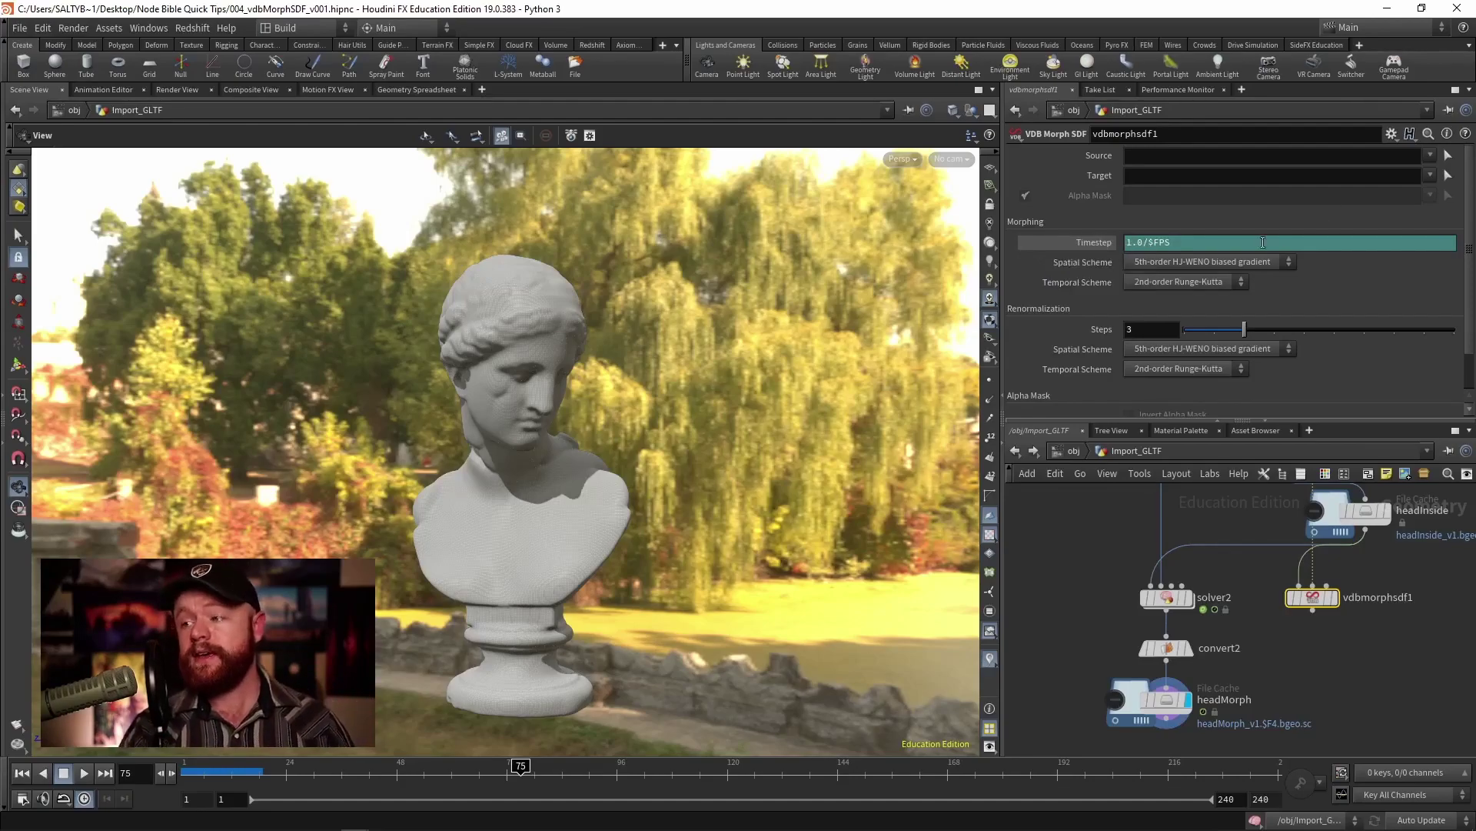
left_click(1197, 262)
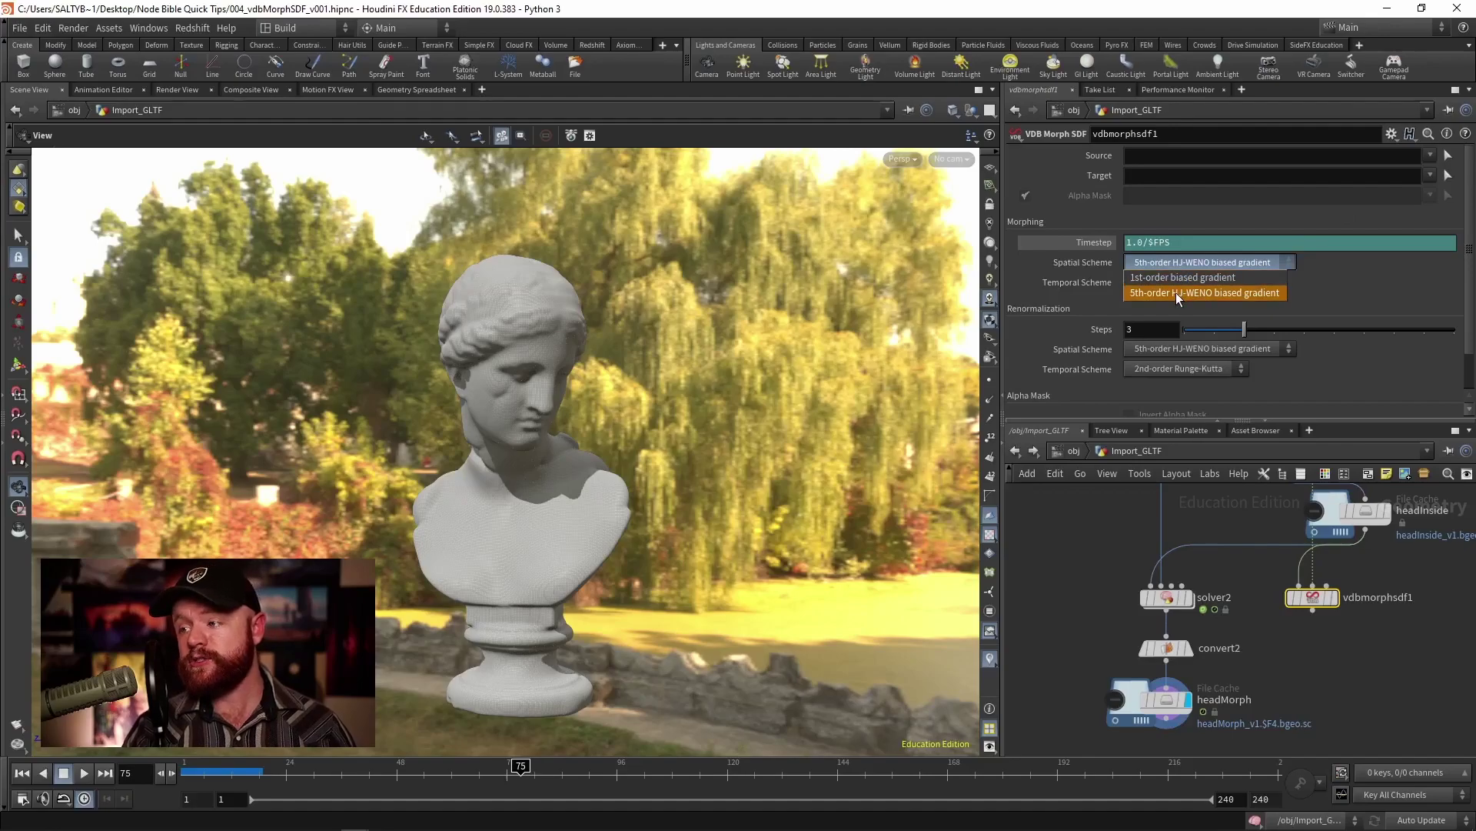
left_click(1175, 292)
left_click(1163, 281)
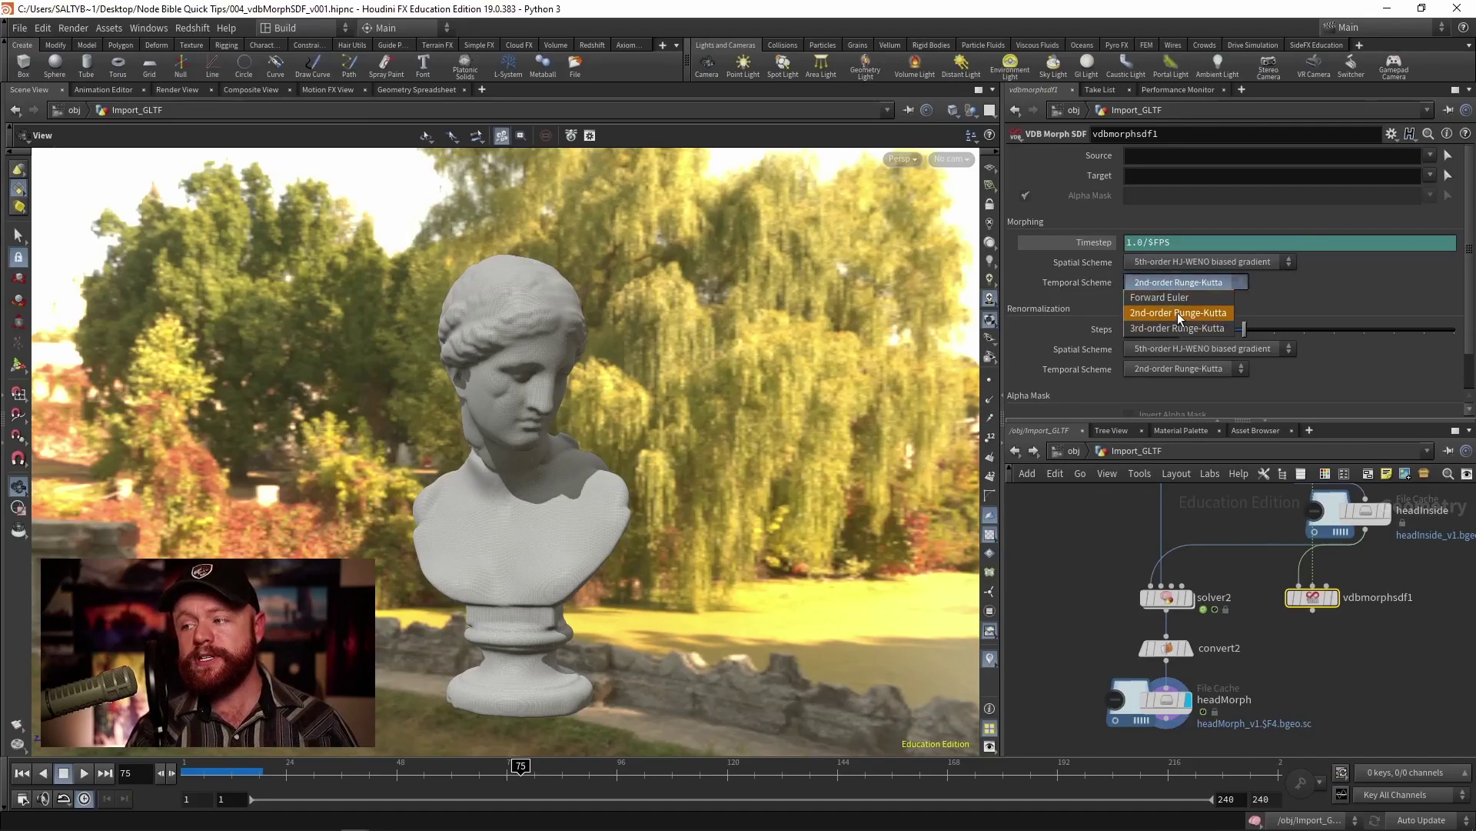
left_click(1178, 312)
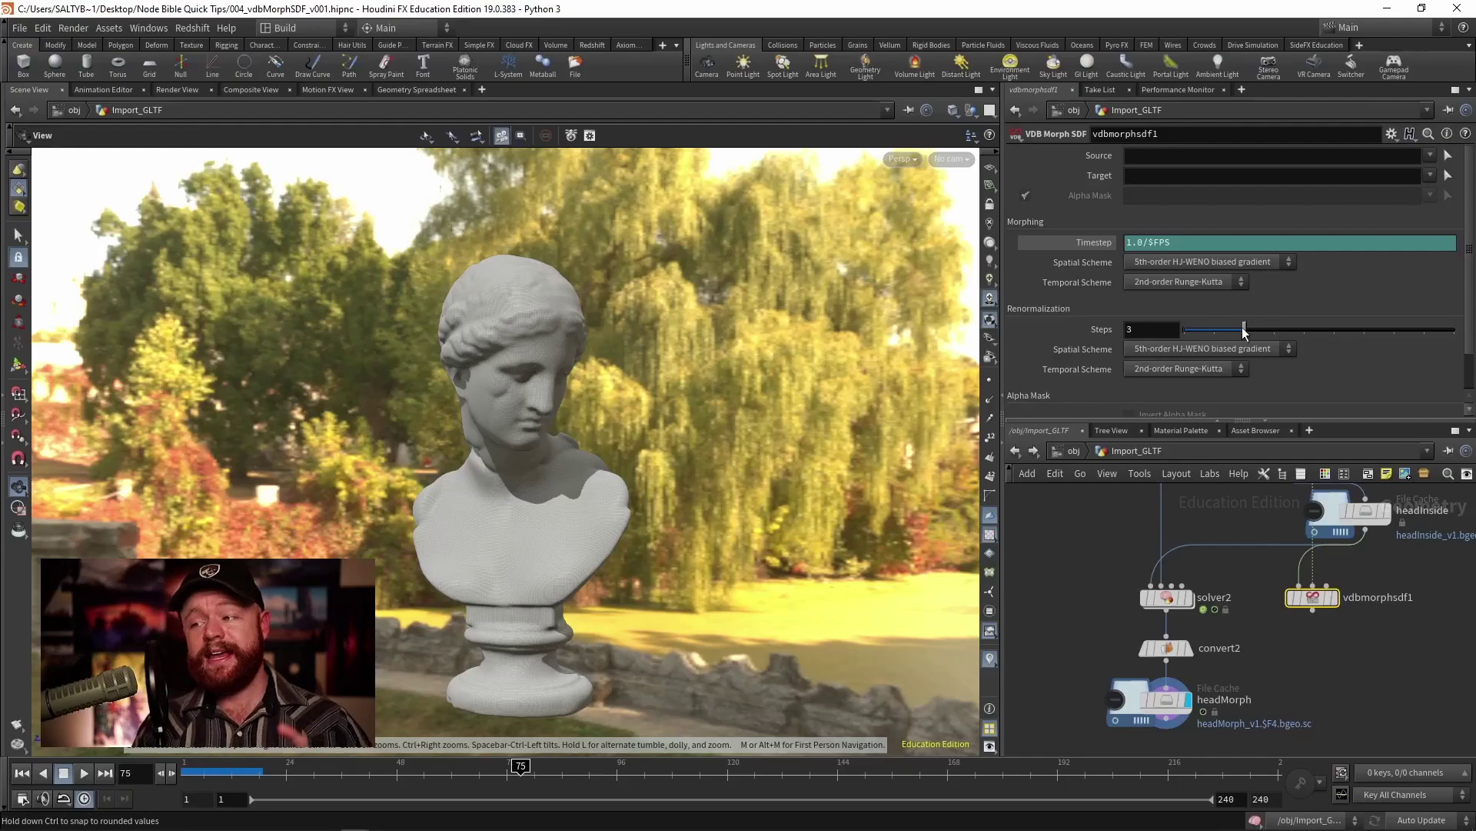
Review vdbmorphsdf1's Renormalization scheme options, keeping 5th-order HJ-WENO biased gradient and 2nd-order Runge-Kutta, and look over its Alpha Mask settings
left_click(1209, 348)
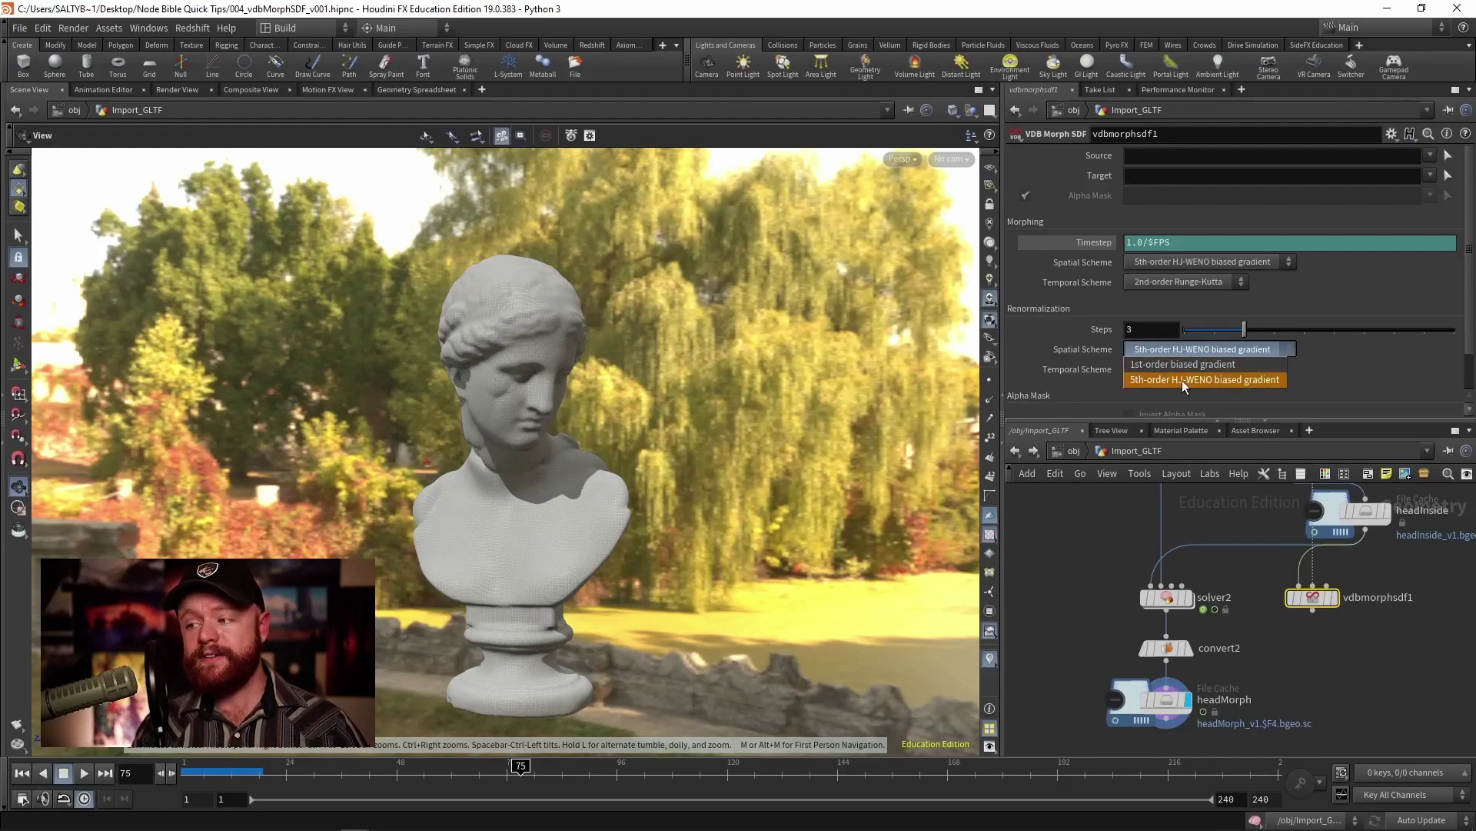
left_click(1184, 381)
left_click(1159, 368)
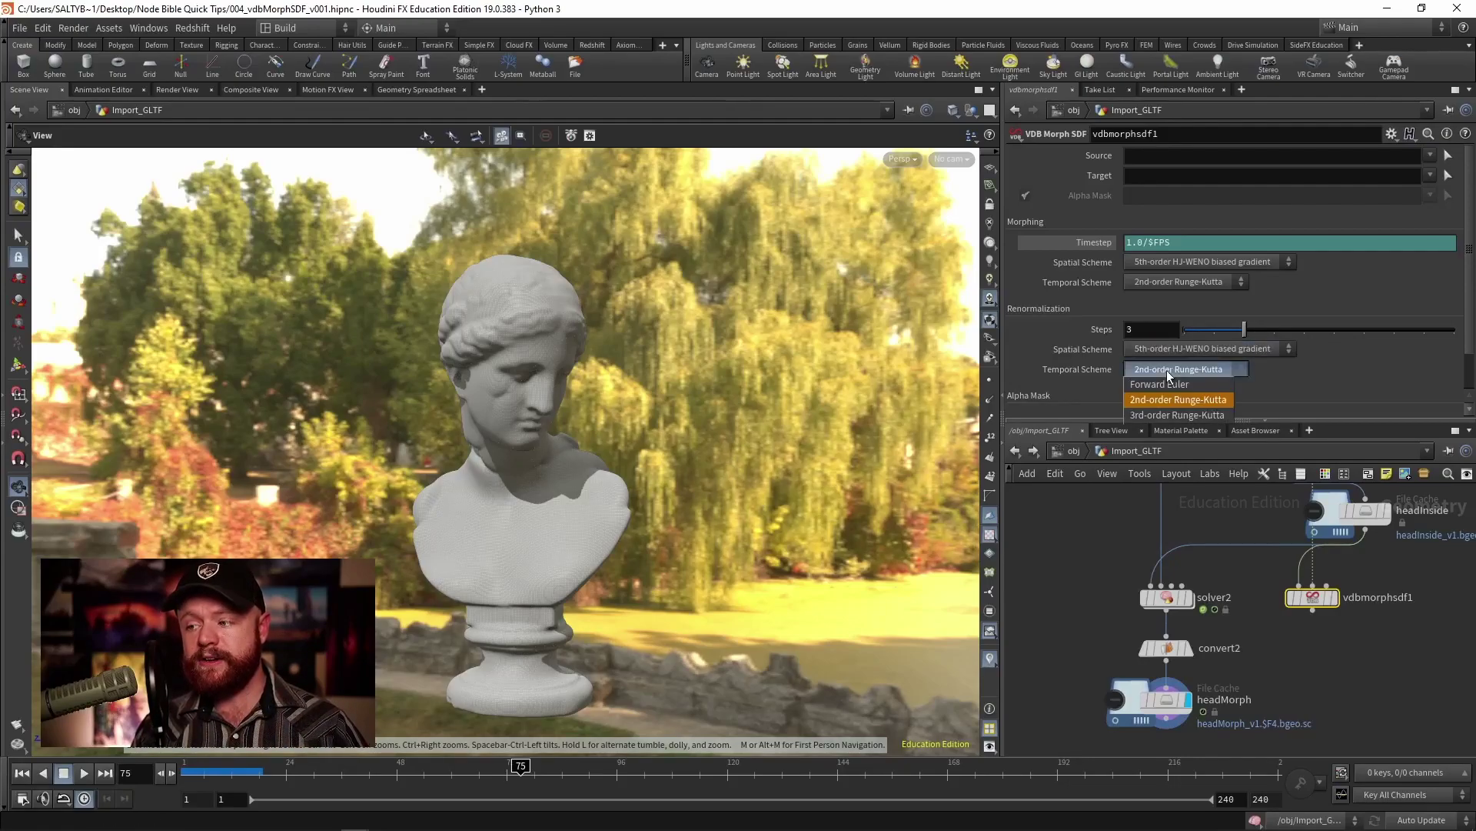
left_click(1201, 390)
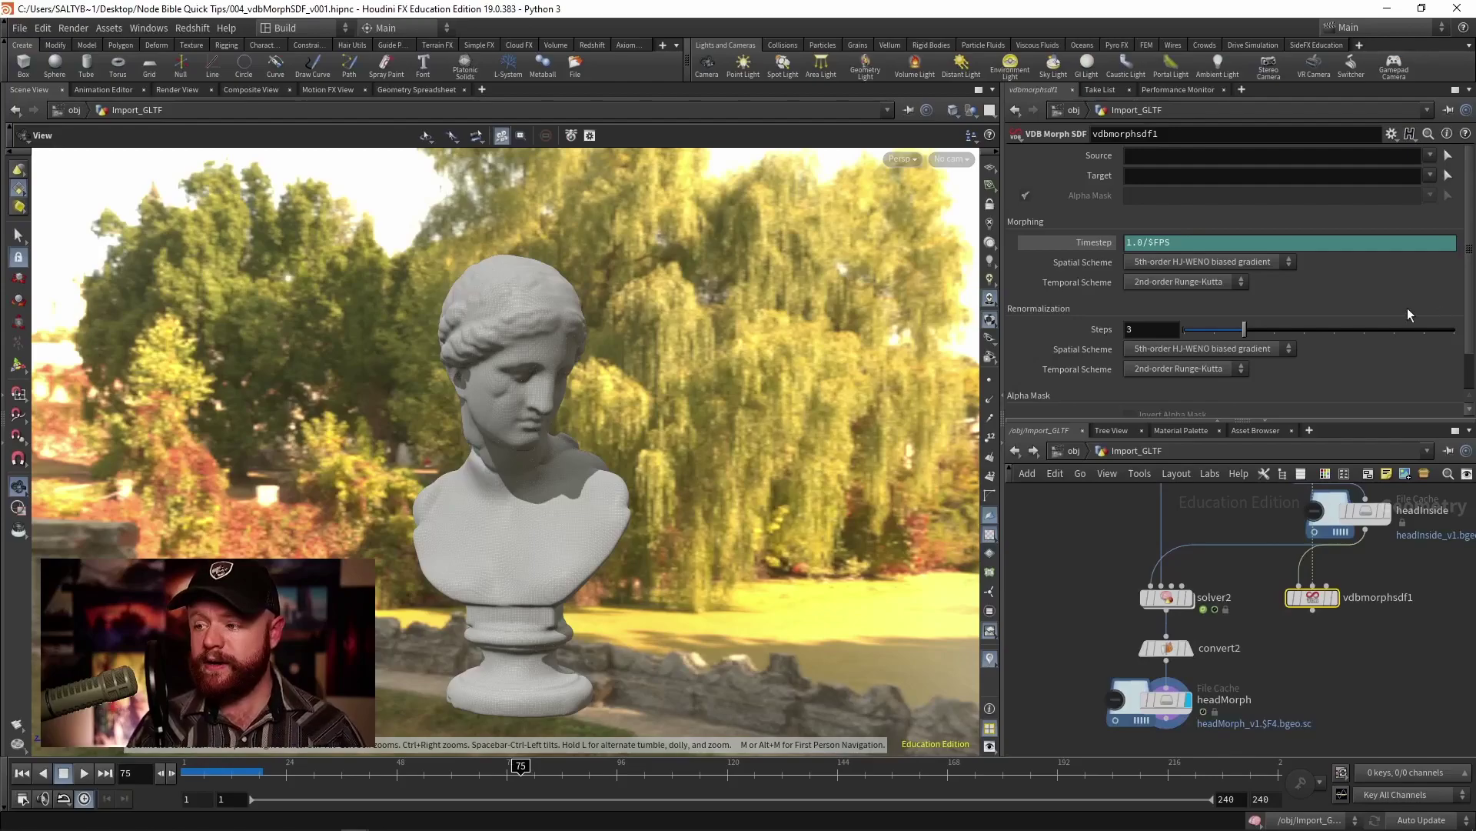
scroll(1123, 391, "down", 2)
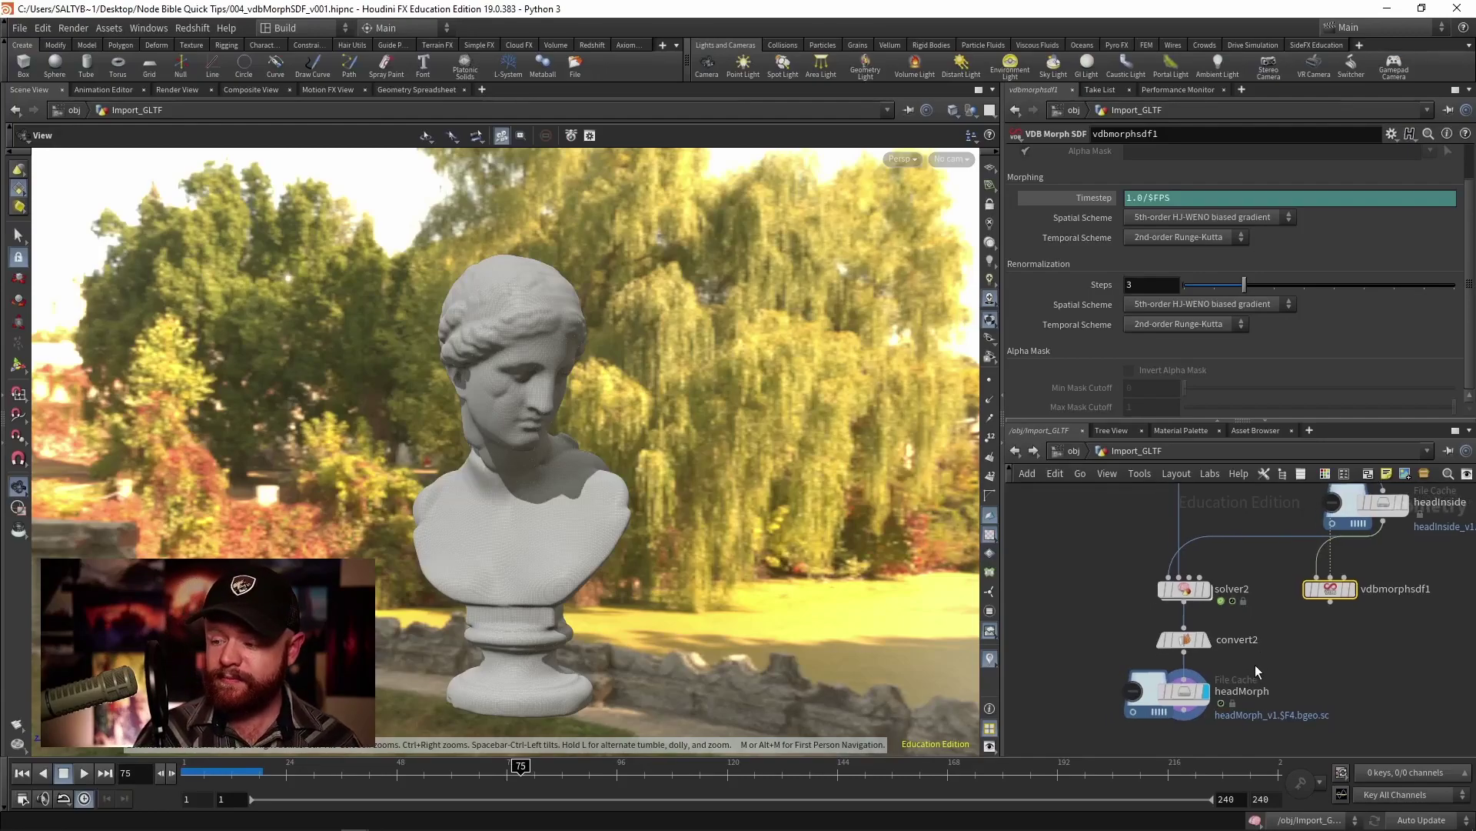
Select the headMorph file cache and scrub through its cached morph to frame 97
left_click(1184, 690)
left_click(365, 773)
left_click_drag(452, 775, 621, 775)
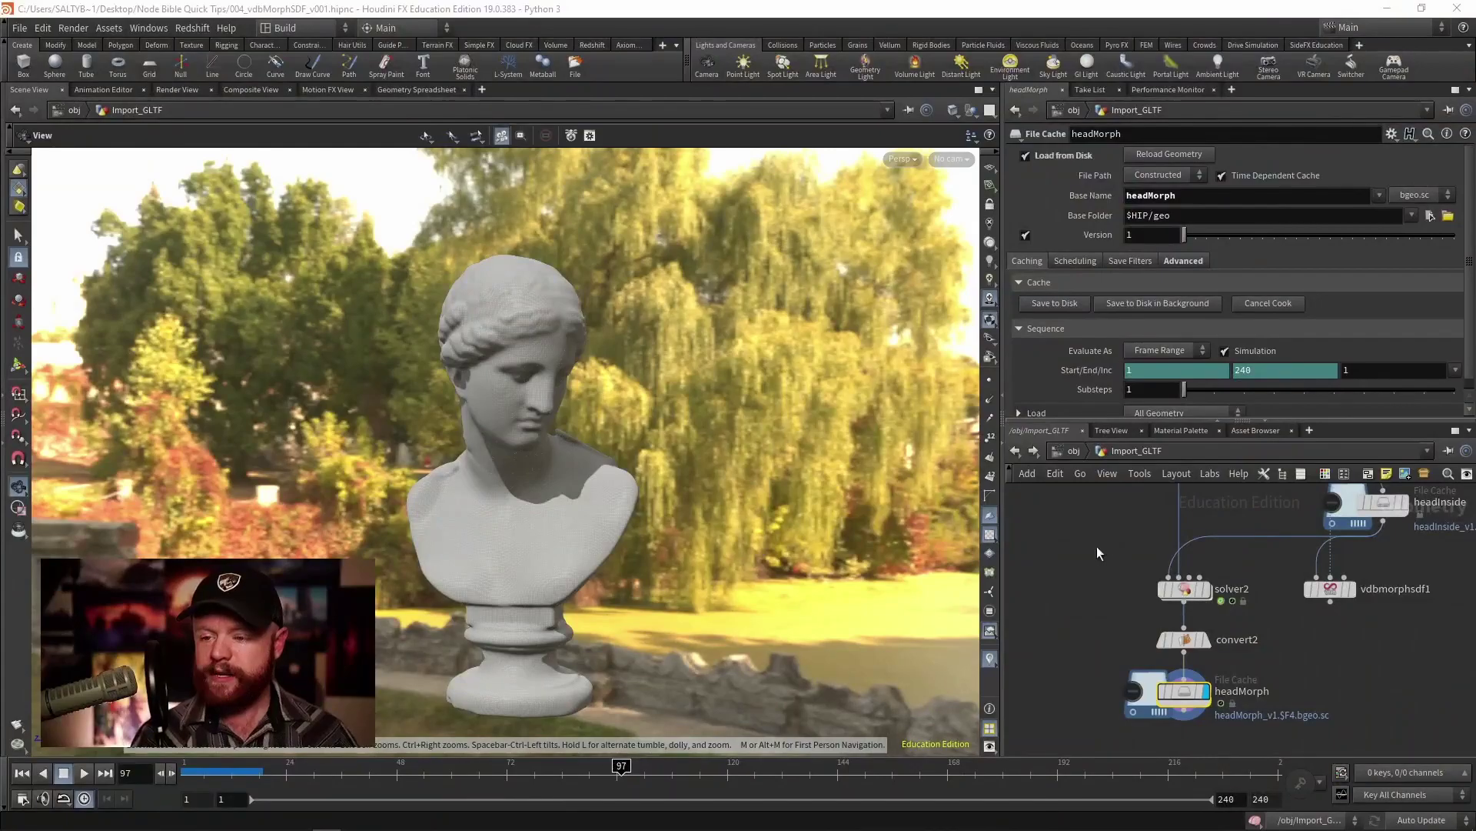
Compare the two axe shapes feeding solver1 by displaying name1 and regAxe in turn from a side view
middle_click_drag(1038, 542, 1231, 655)
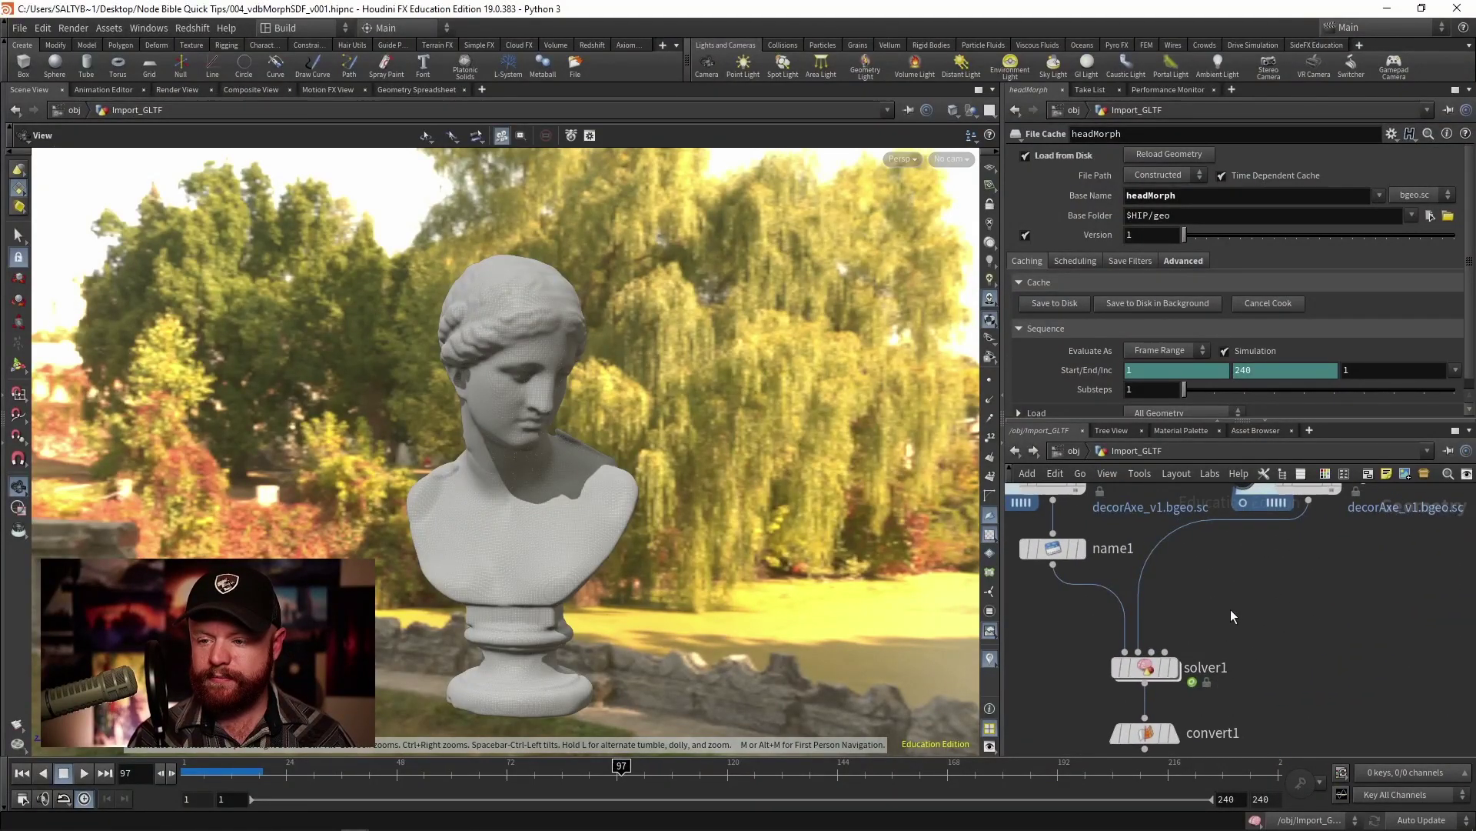
middle_click_drag(1203, 595, 1200, 640)
left_click(1079, 596)
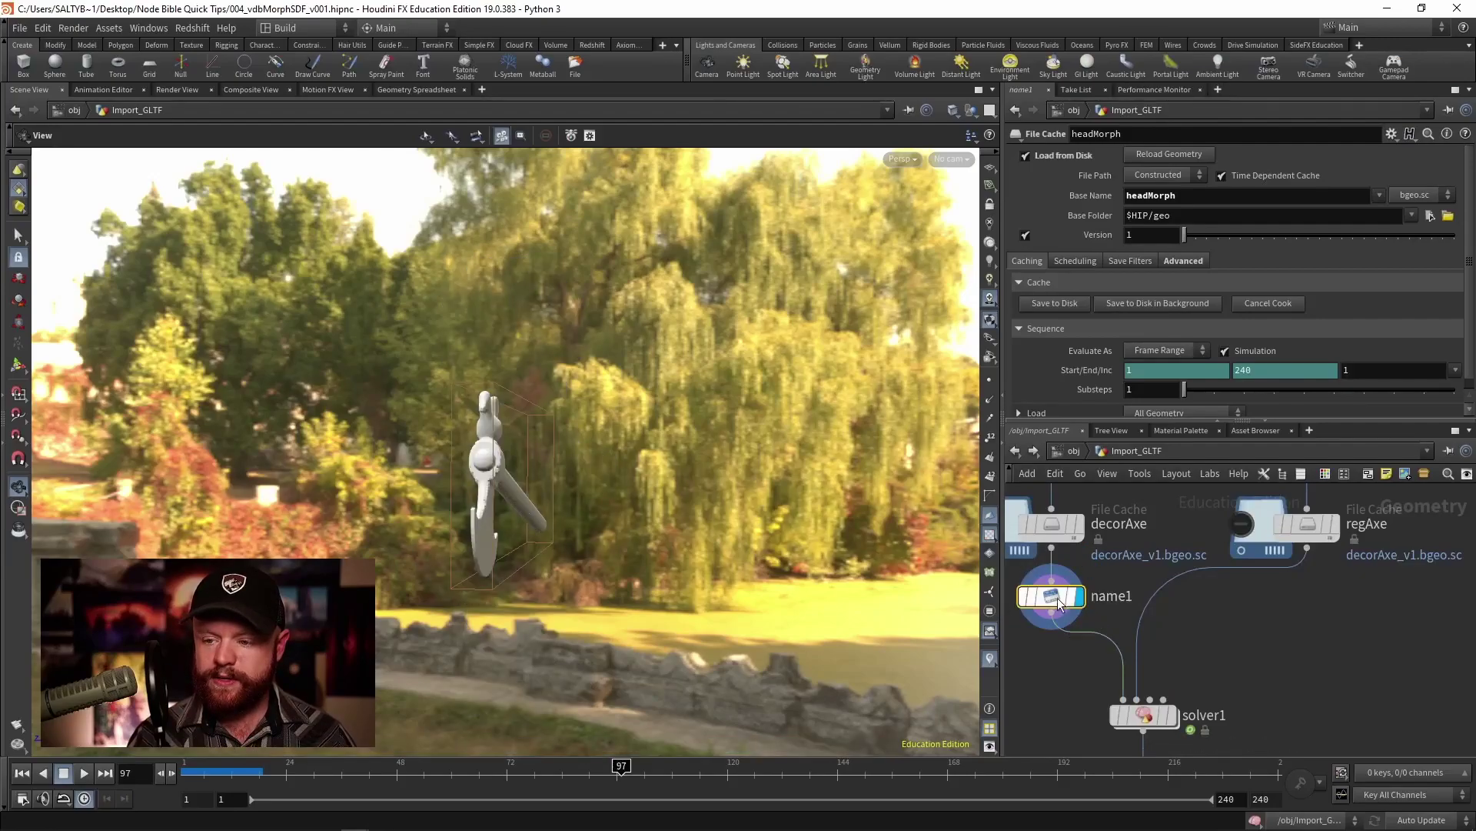
left_click(1051, 596)
left_click_drag(464, 467, 696, 482)
left_click(1307, 524)
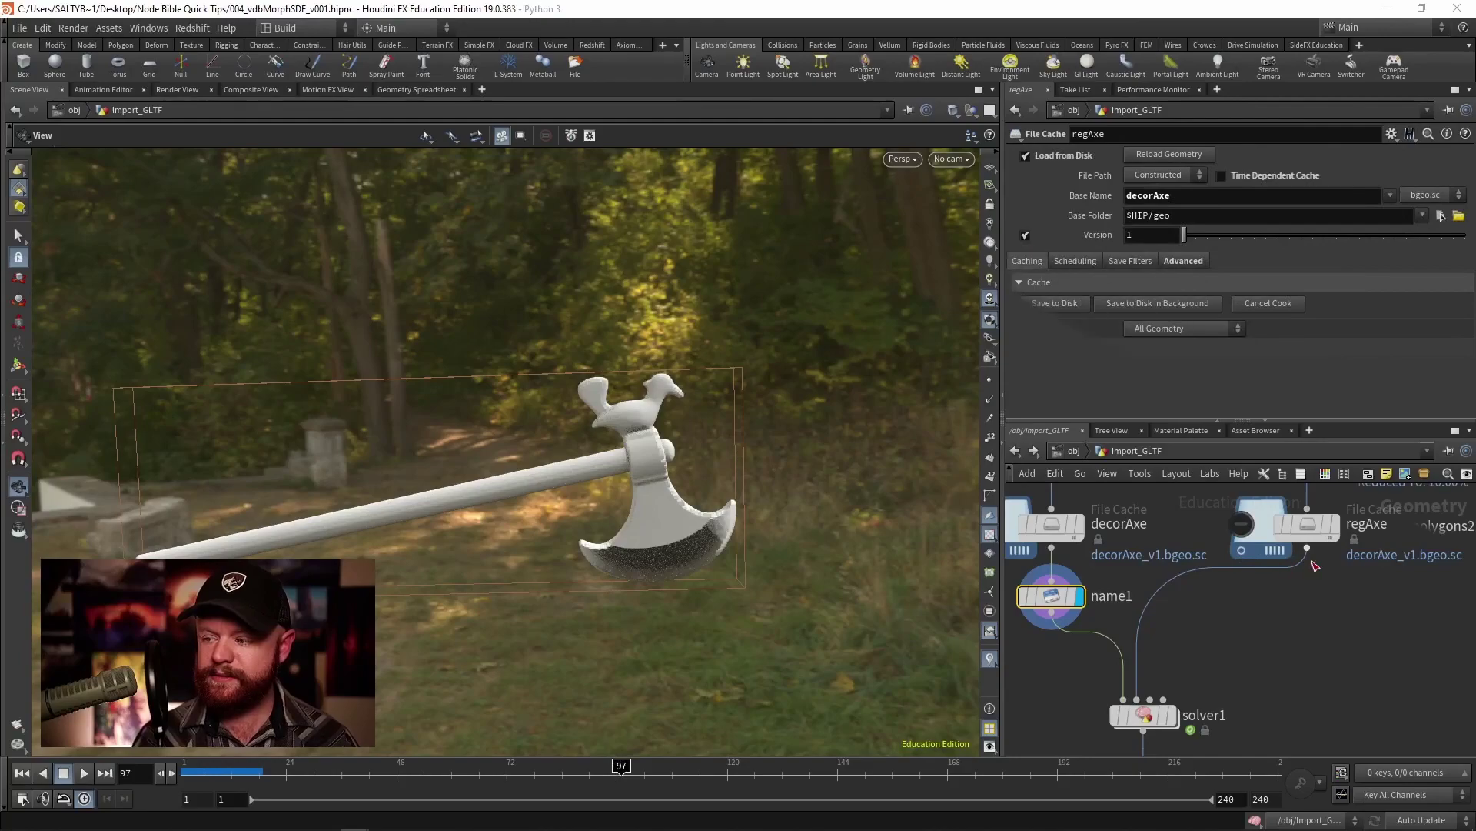
left_click(1335, 524)
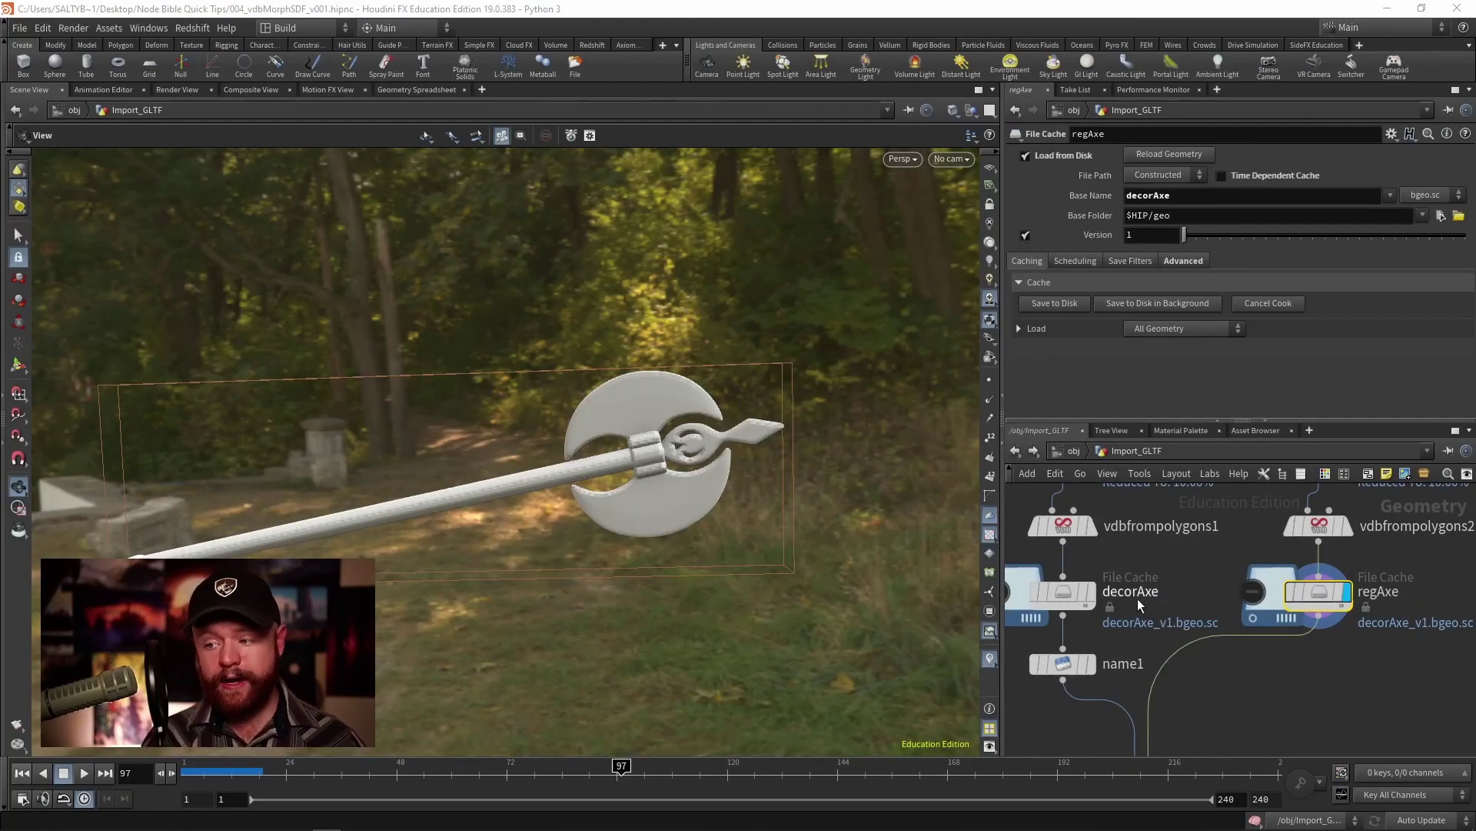
Merge the decorAxe and regAxe file caches into one displayed node and view how the two axe heads overlap
middle_click_drag(1182, 571, 1174, 609)
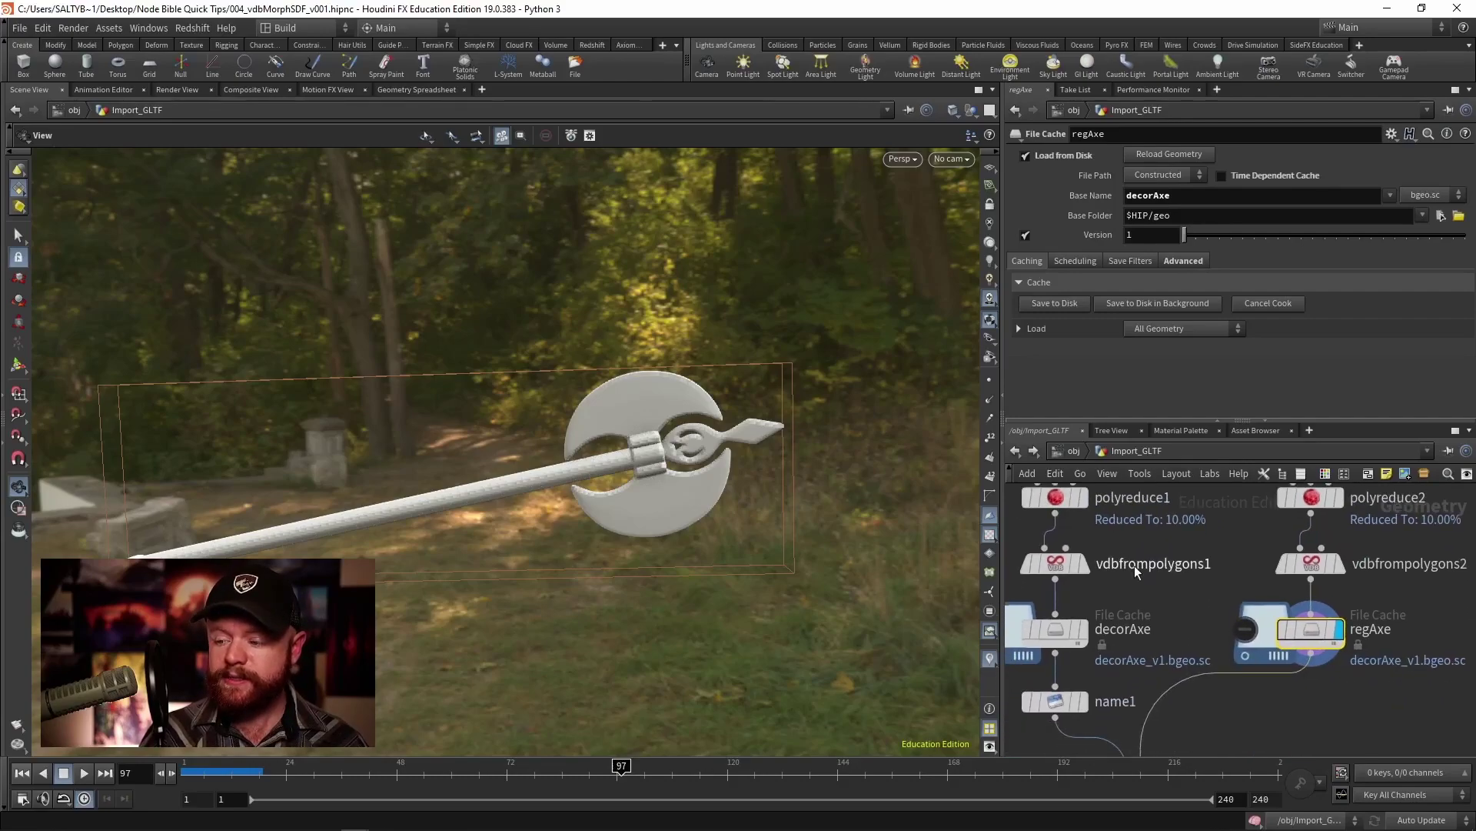
mouse_move(1087, 644)
middle_click_drag(1159, 661, 1162, 589)
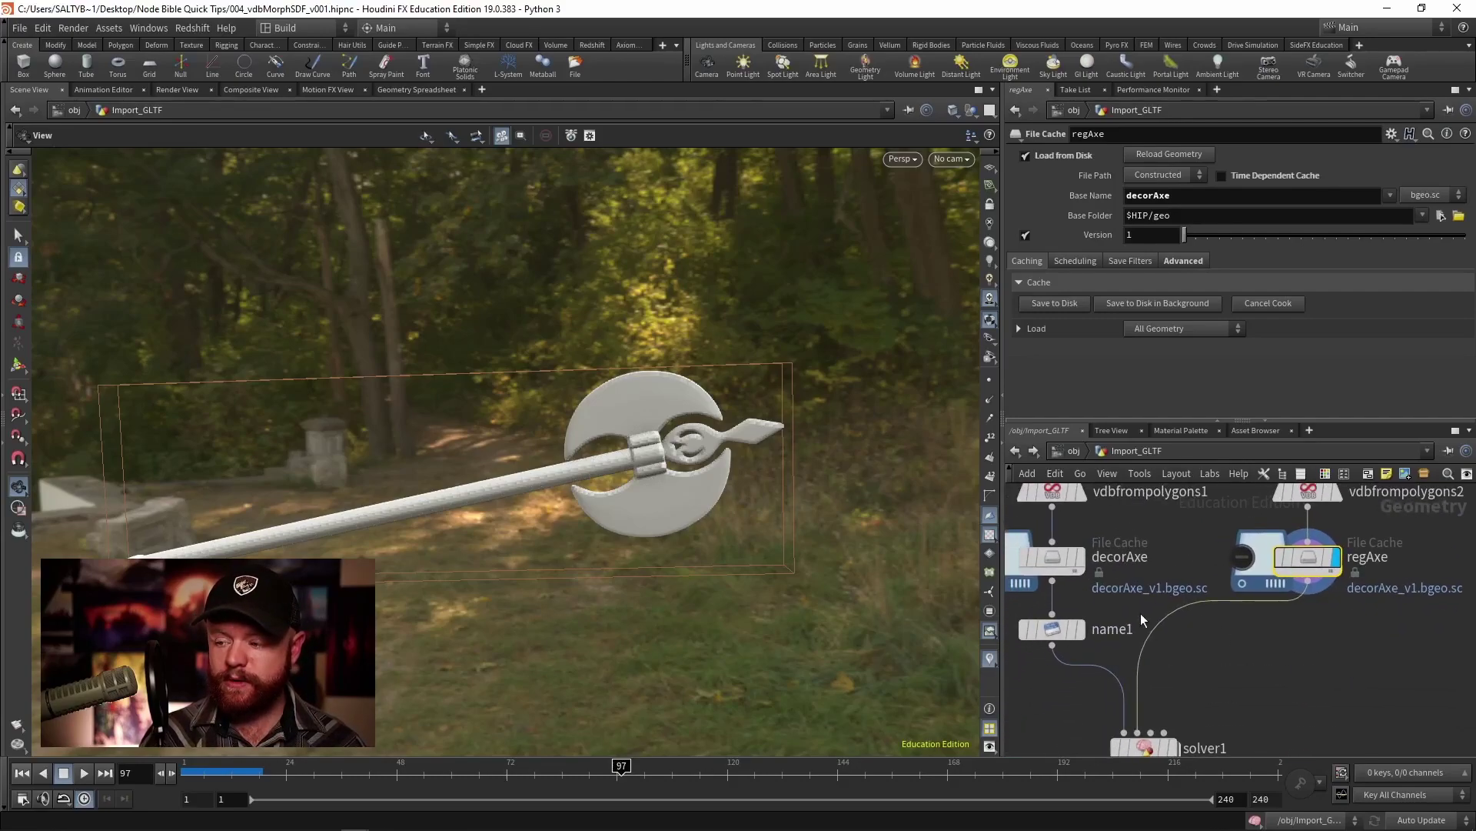
left_click(1052, 558, "shift")
left_click_drag(1052, 582, 1363, 661)
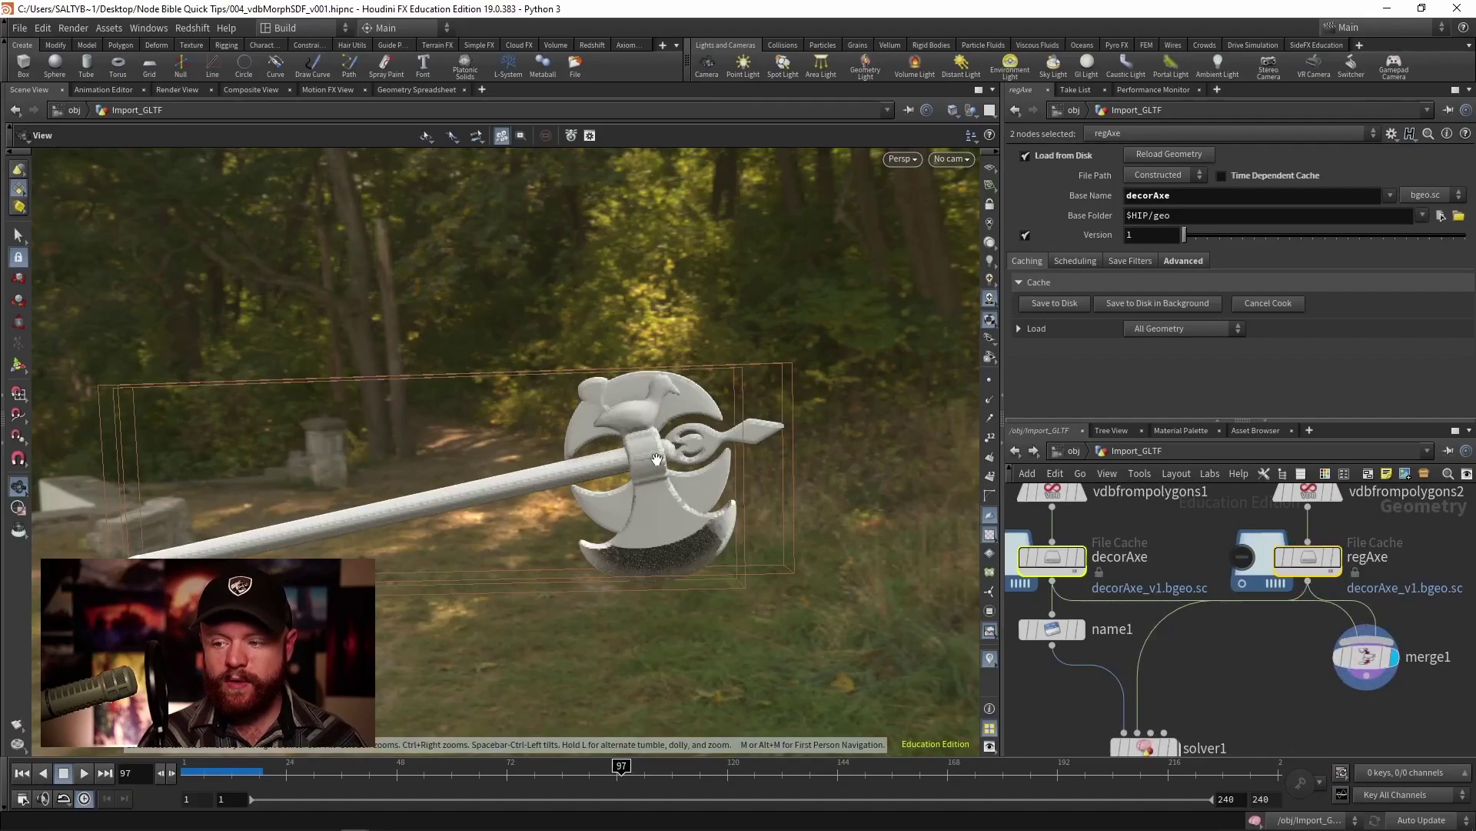
mouse_move(658, 459)
left_mouse_down()
mouse_move(578, 496)
mouse_move(652, 451)
left_mouse_up()
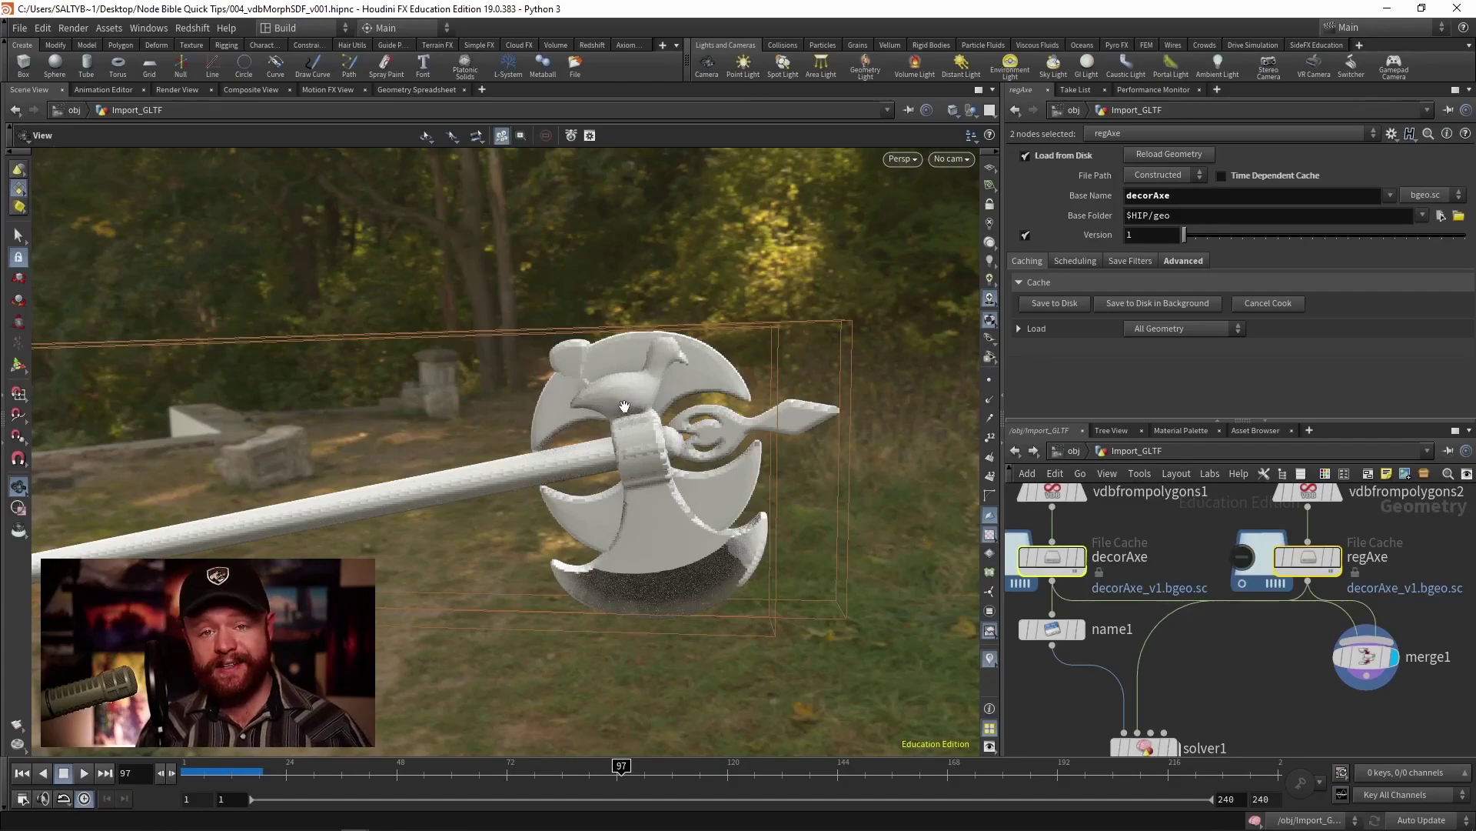
Open solver1's internal network and scrub its axe morph from frame 1 to frame 140
scroll(1184, 674, "down", 2)
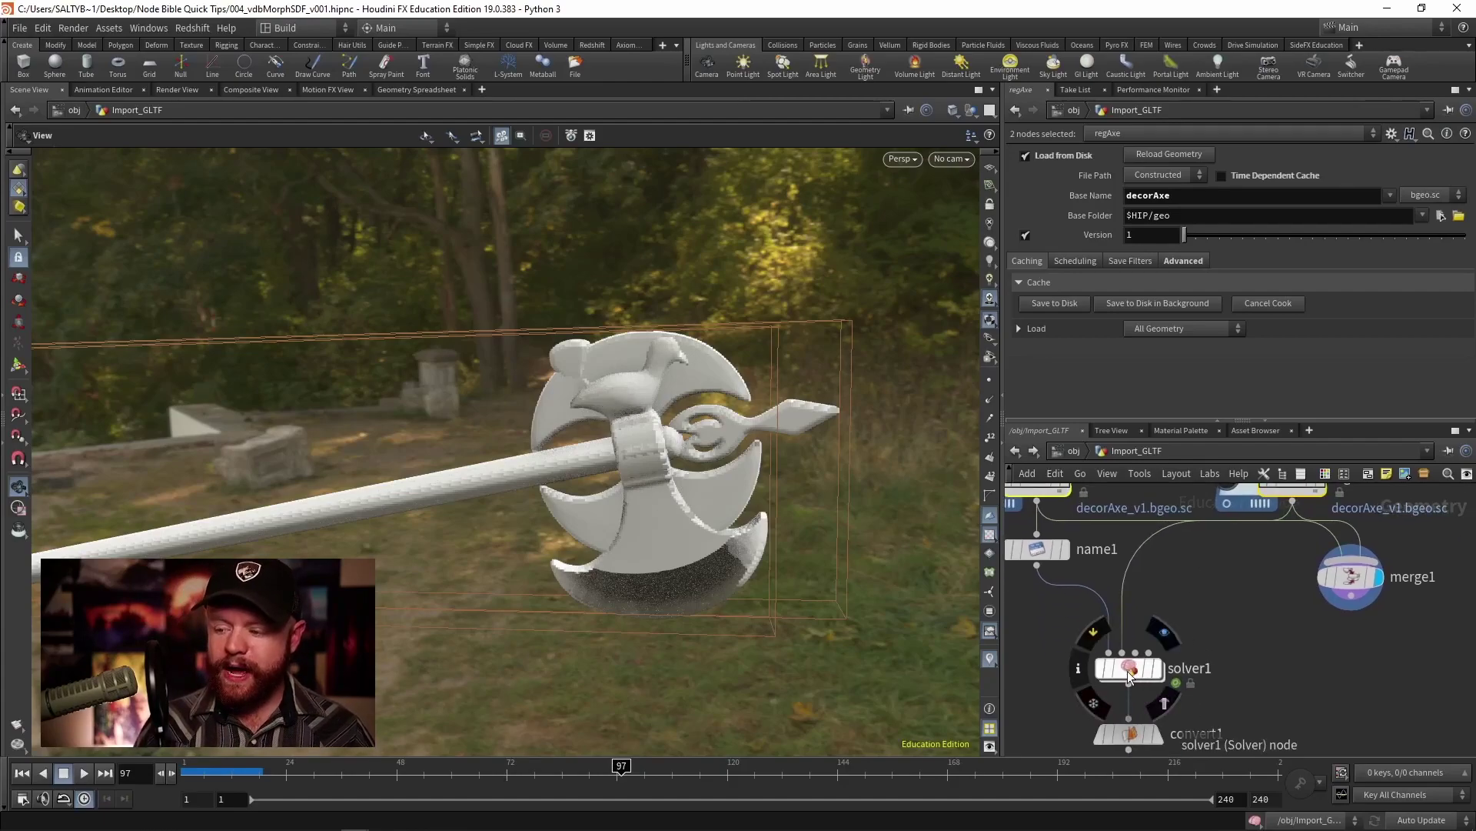
double_click(1124, 676)
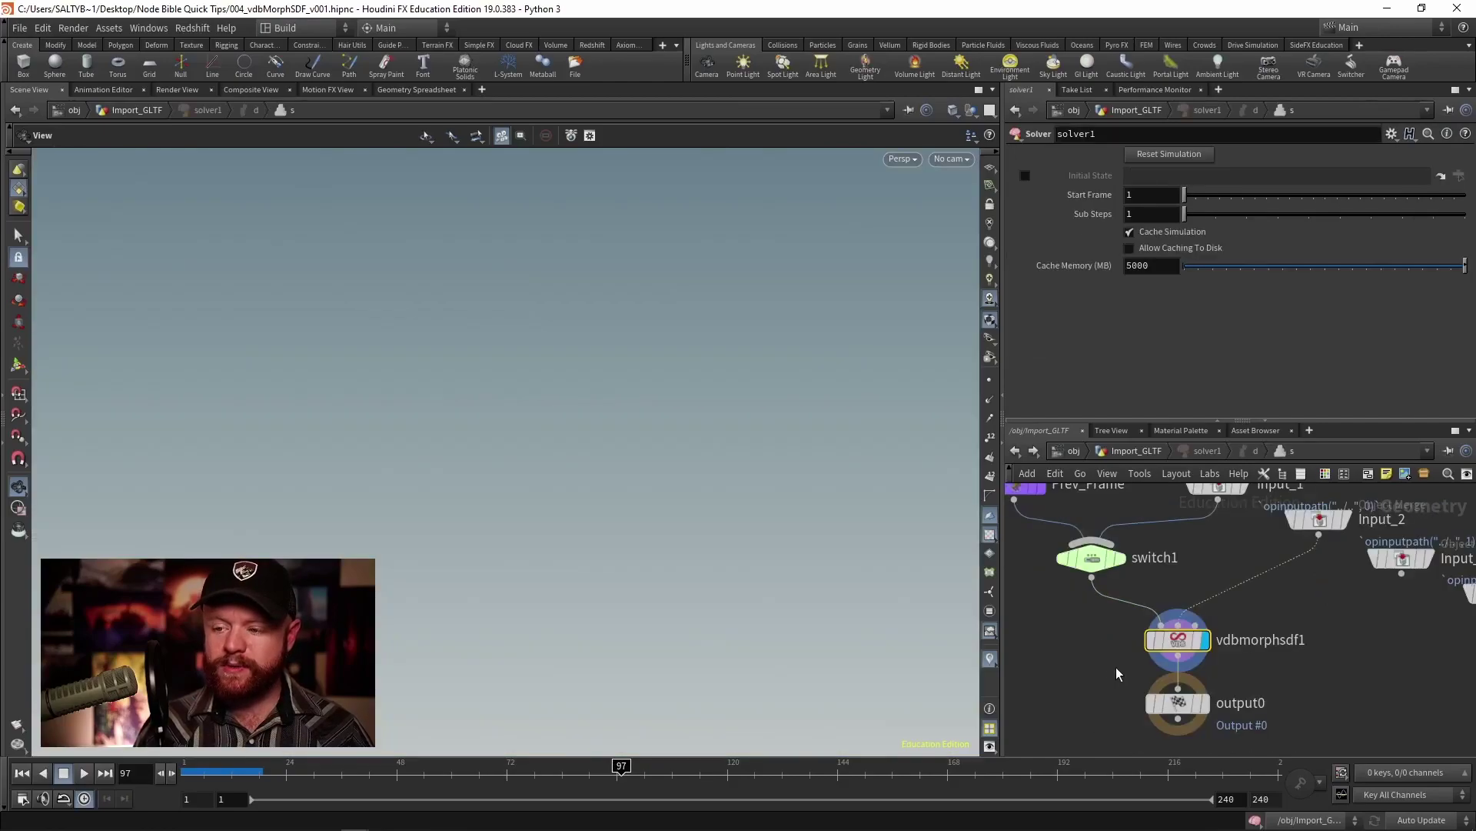
left_click(22, 773)
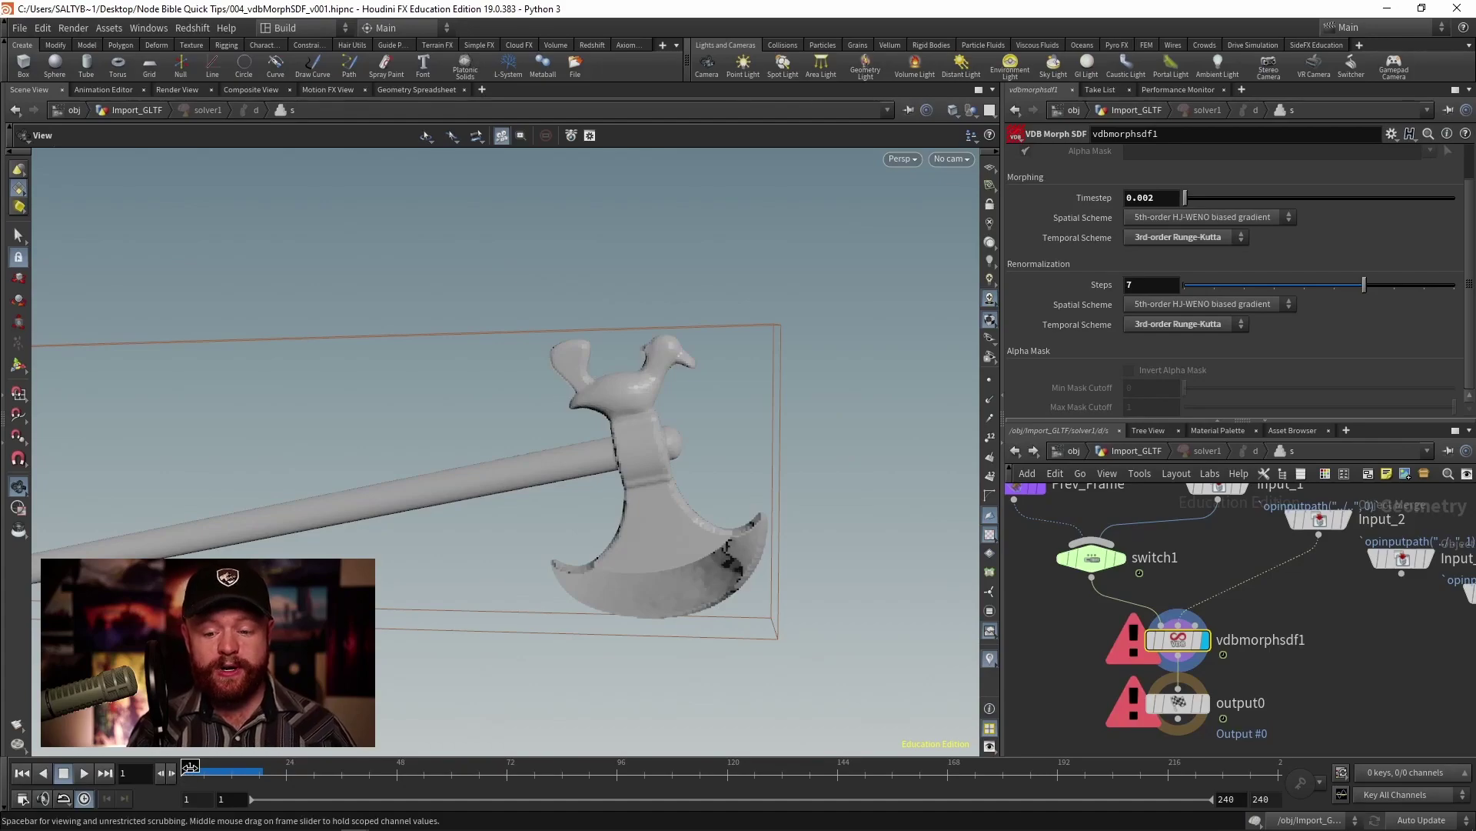
left_click_drag(190, 767, 820, 769)
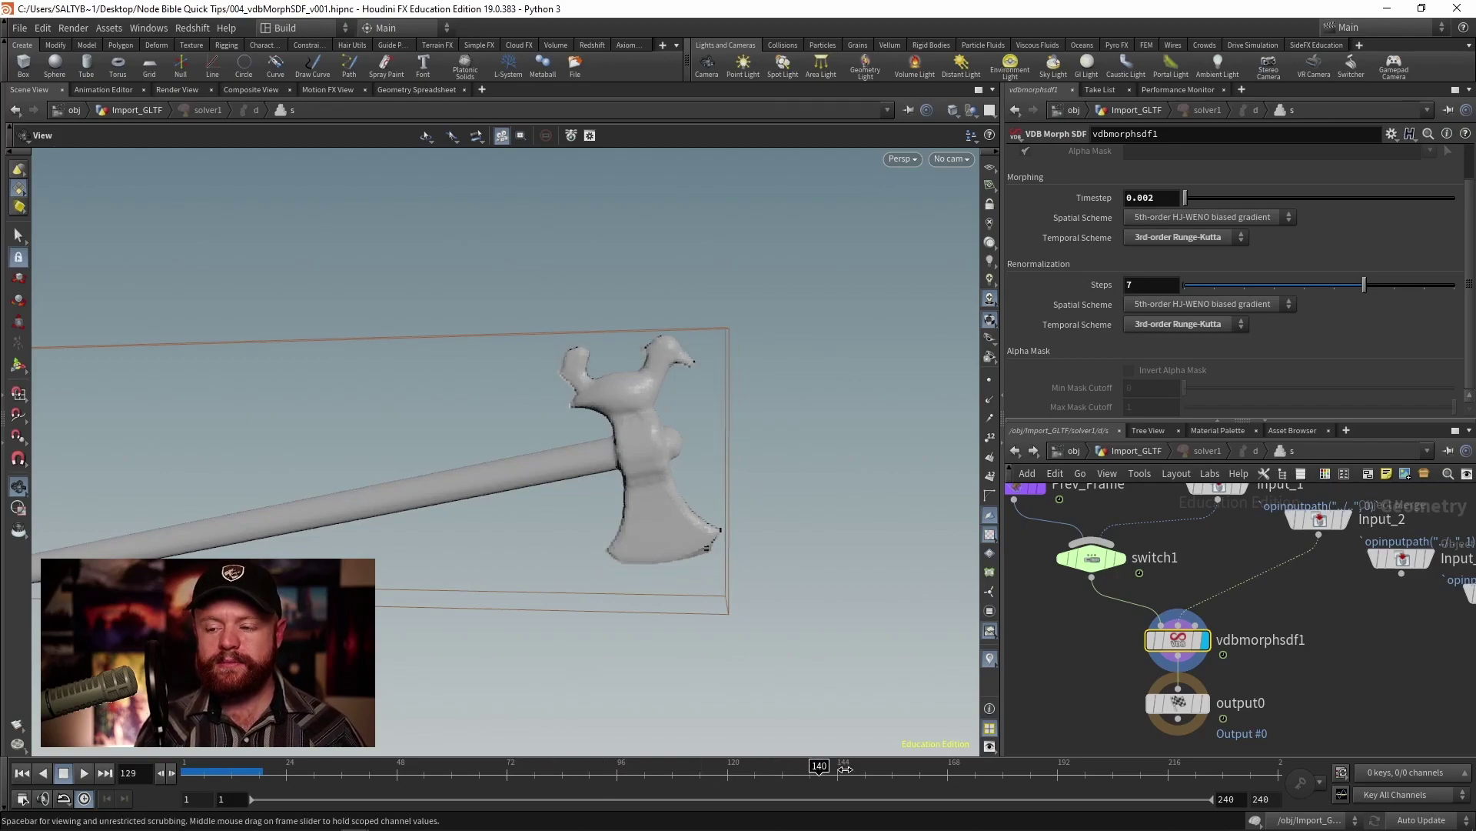
Return to the Import_GLTF network and display the output of solver1
left_click(1016, 451)
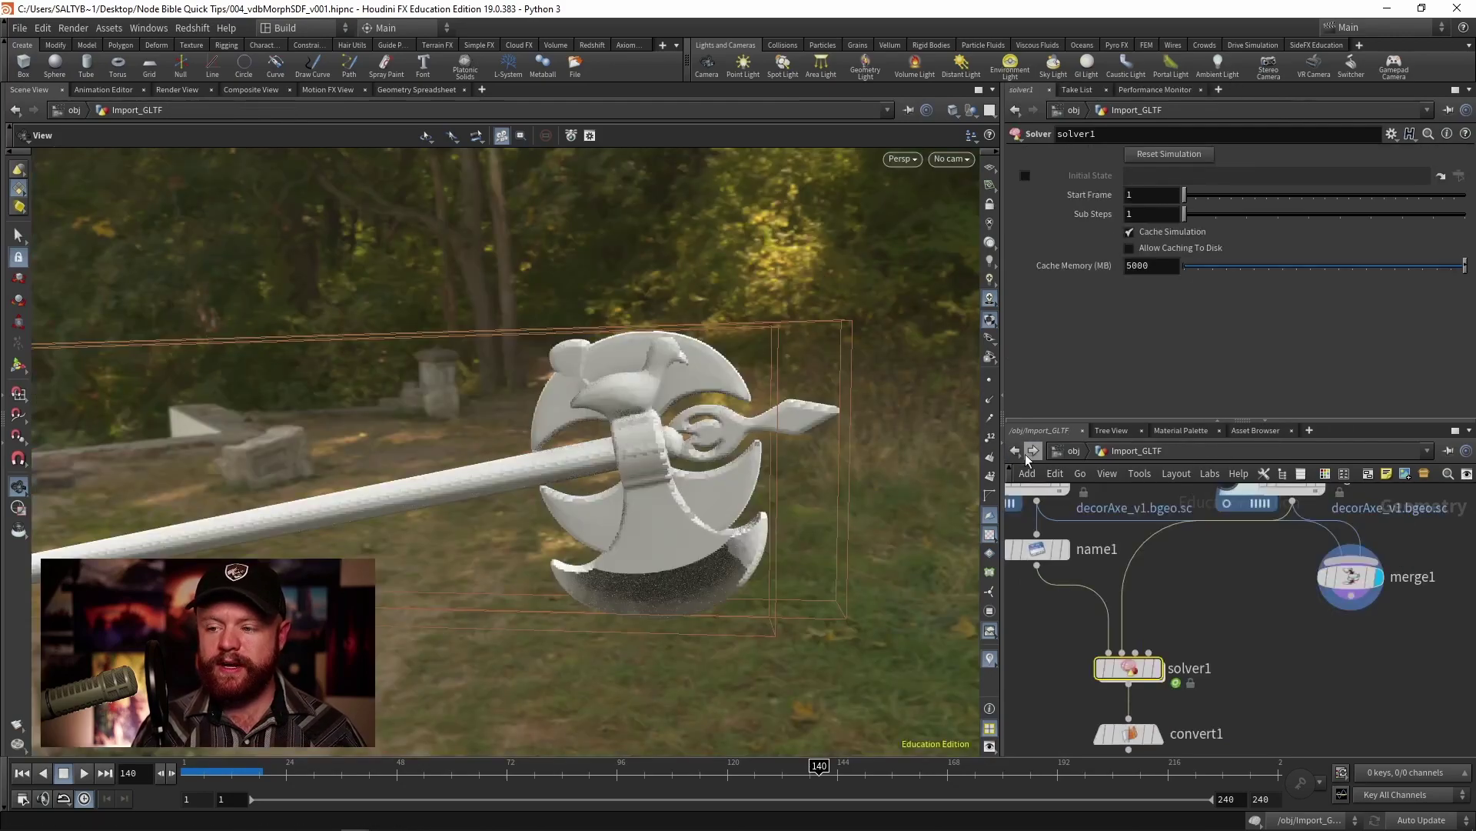
left_click_drag(1207, 585, 1163, 751)
left_click(1152, 619)
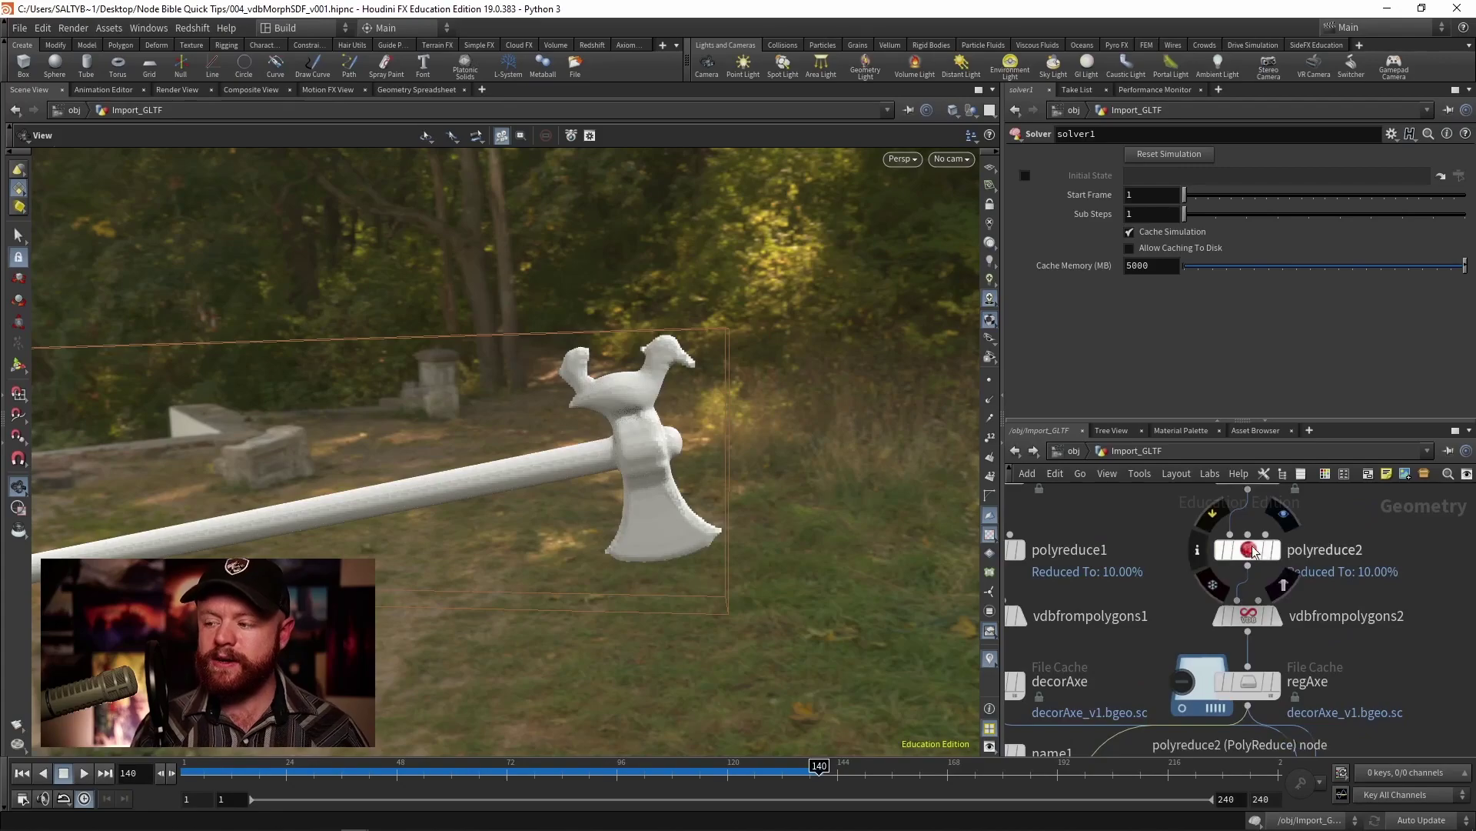
Template remeshgrid1 over the displayed solver1 result and examine where the morphed axe and the target shape overlap
middle_click_drag(1252, 551, 1224, 638)
left_click(1259, 595)
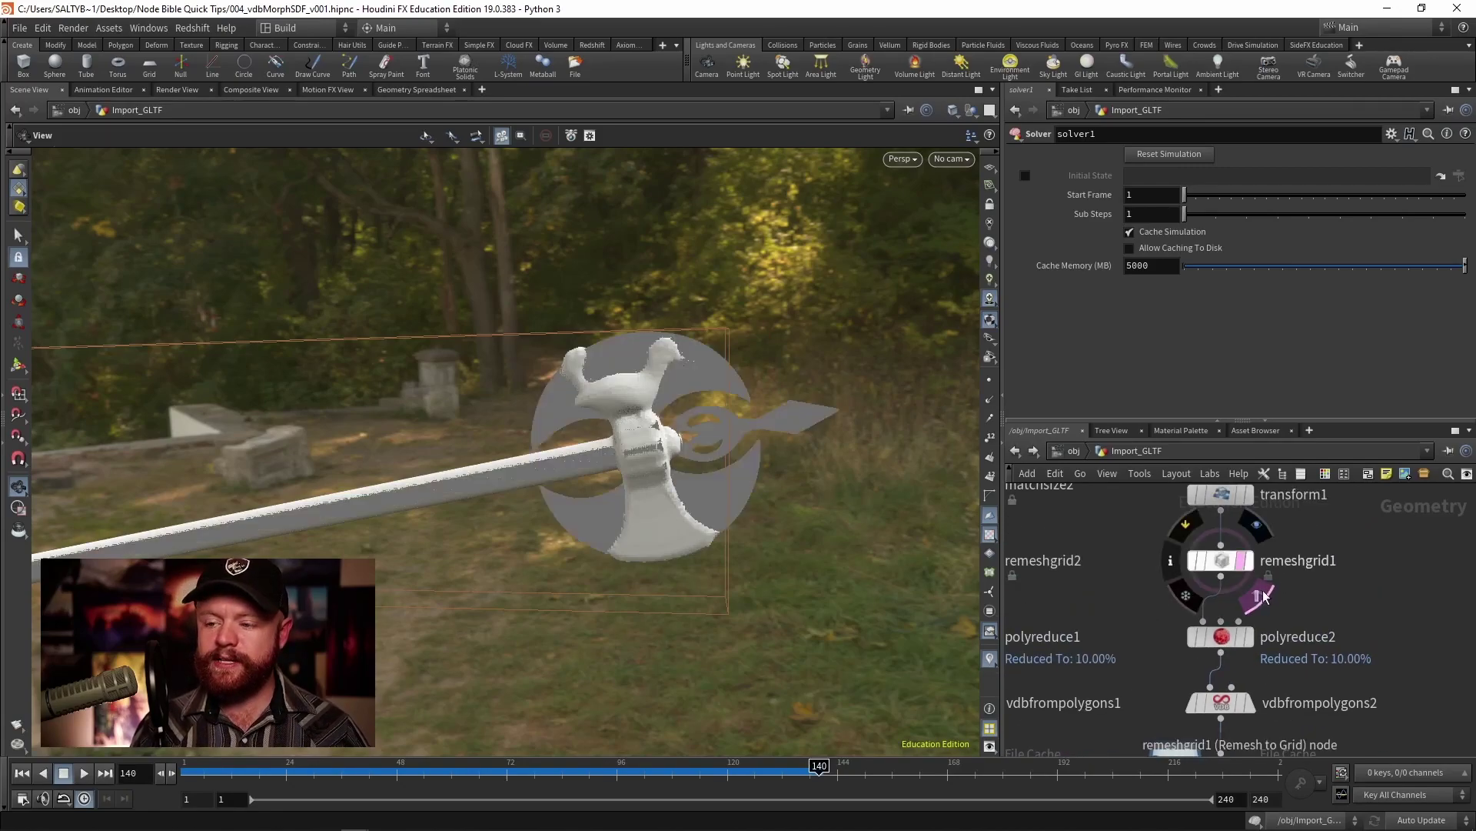
scroll(663, 496, "up", 6)
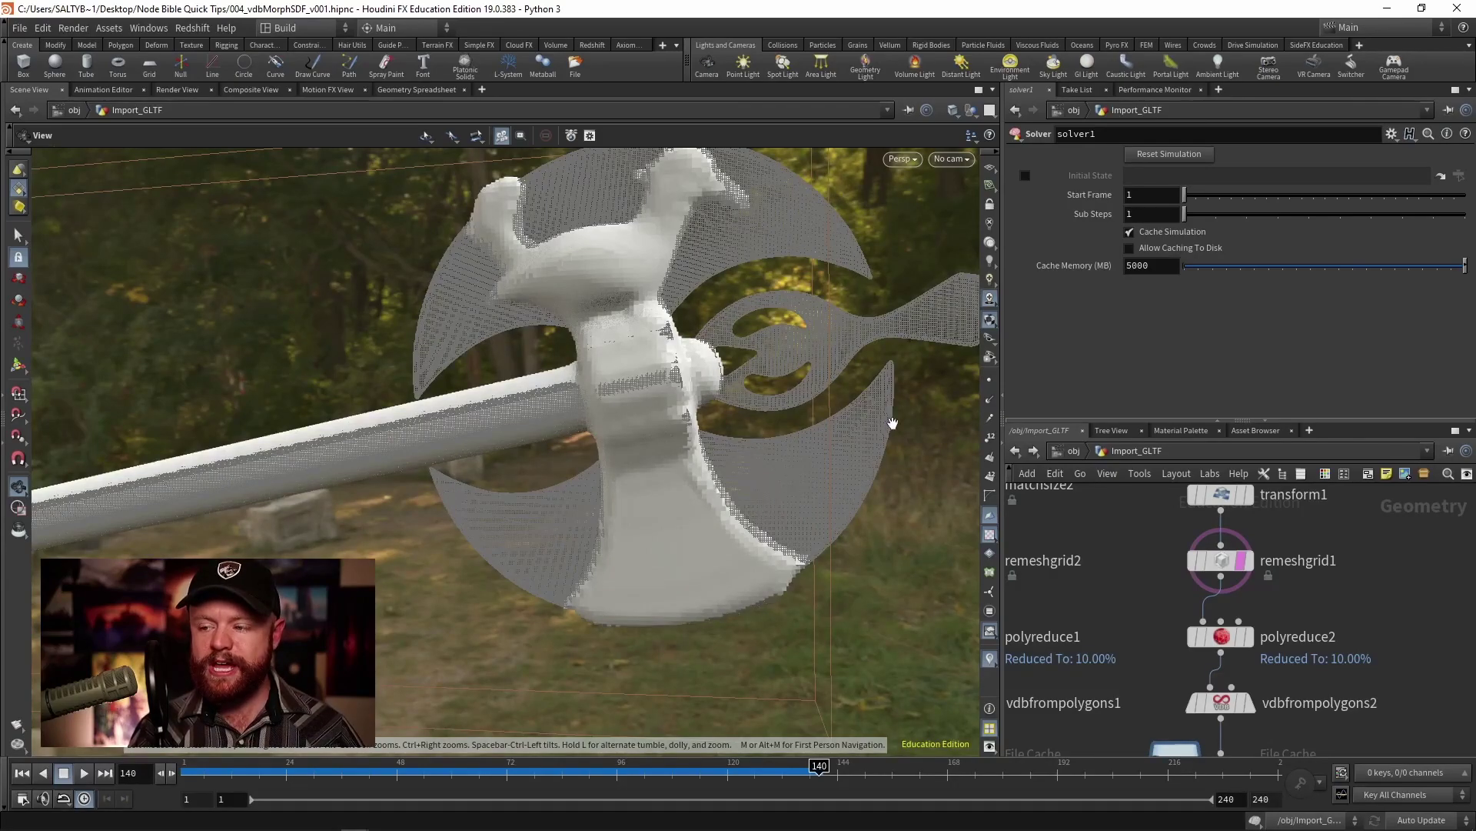
left_click_drag(758, 477, 604, 552)
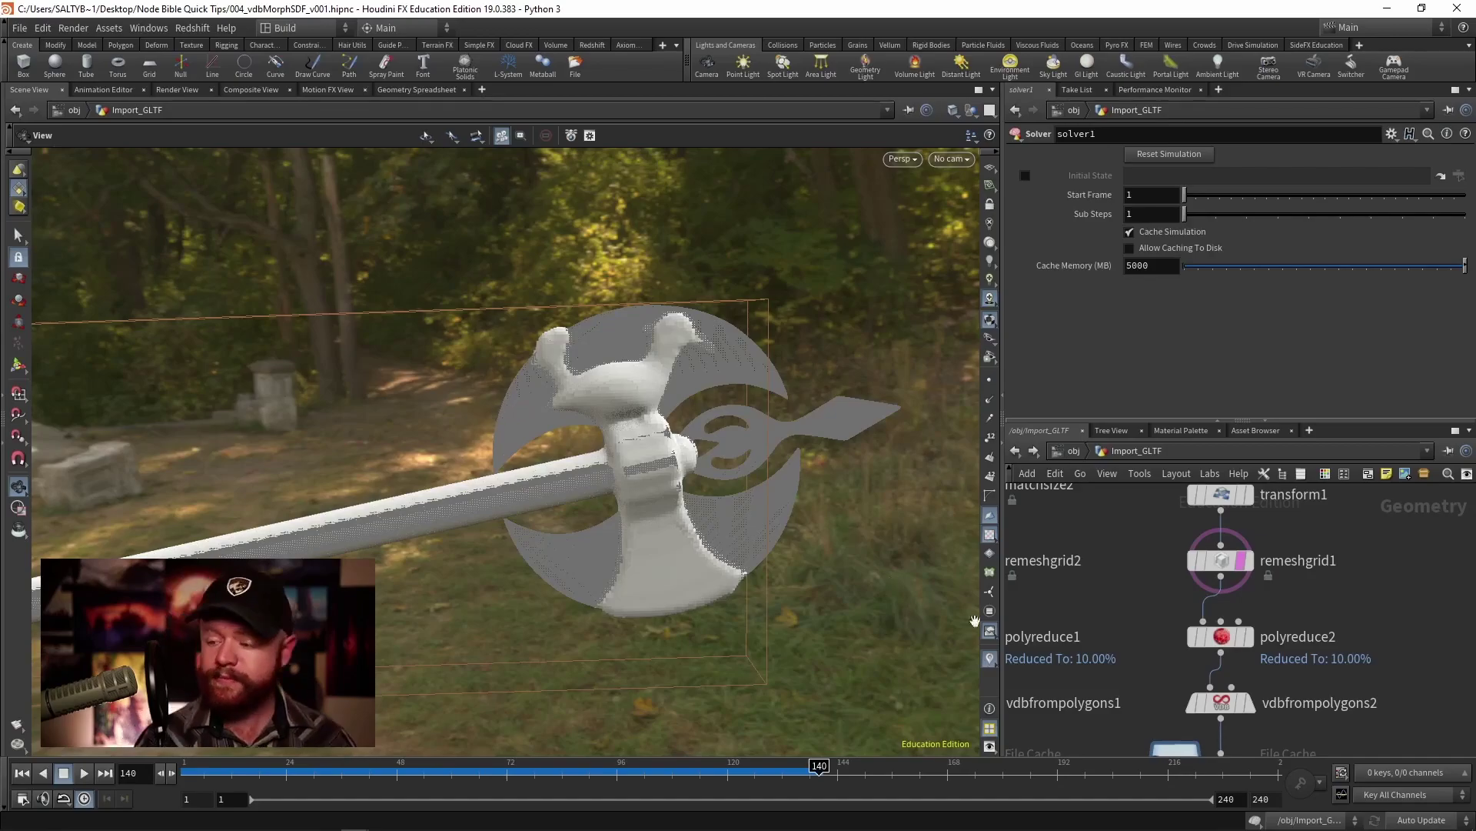
middle_click_drag(1149, 627, 1170, 566)
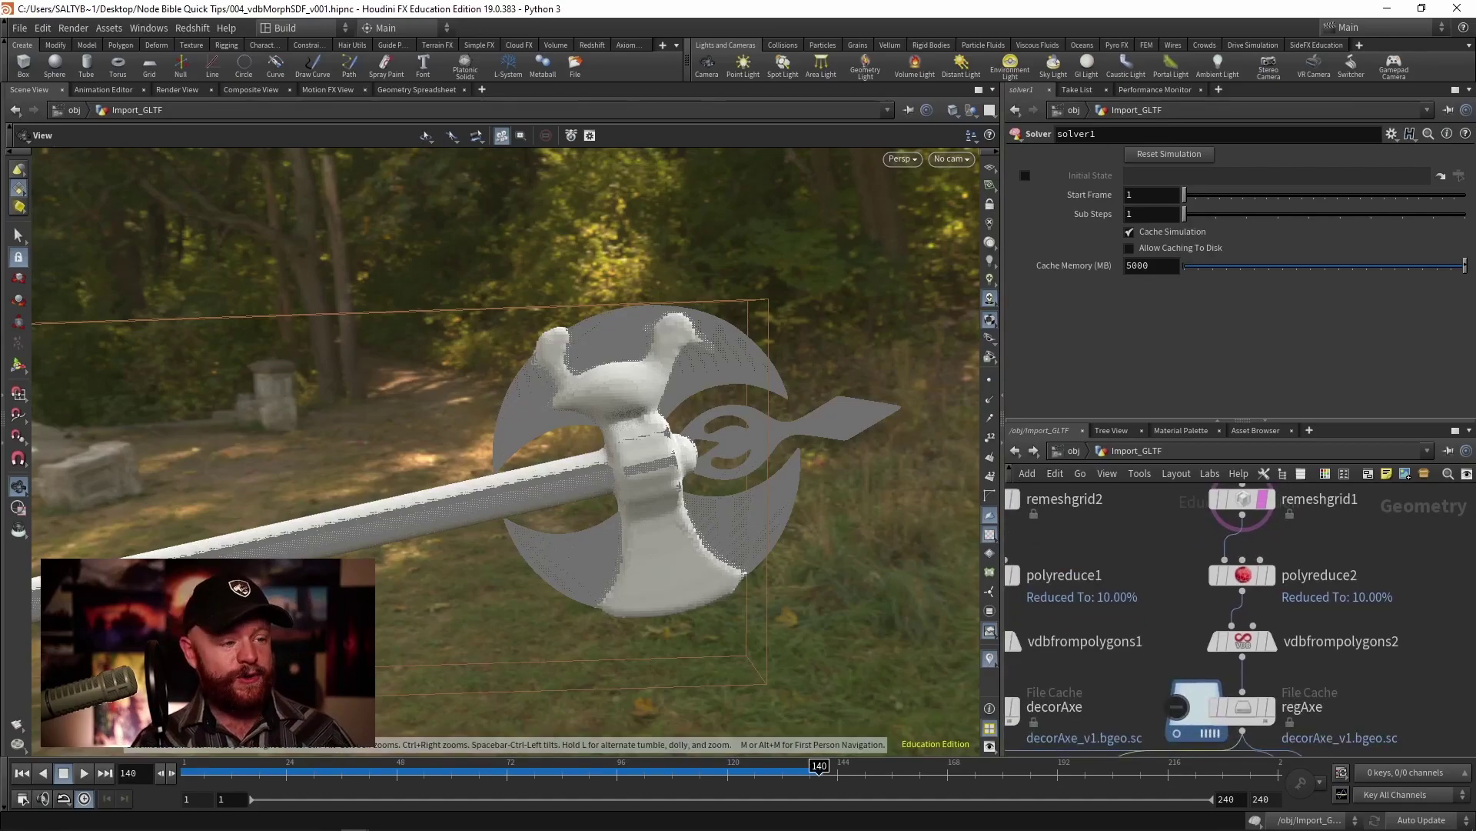